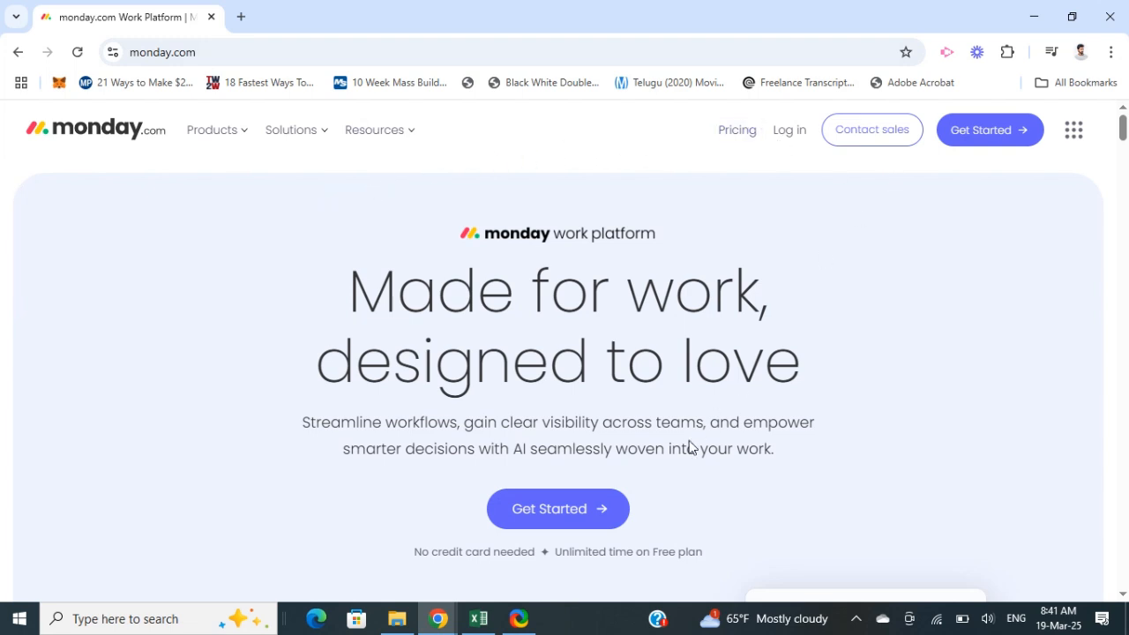
Start the free monday.com sign-up and authorize it with the first listed Google account.
{"action": "left_click", "coordinate": [553, 518]}
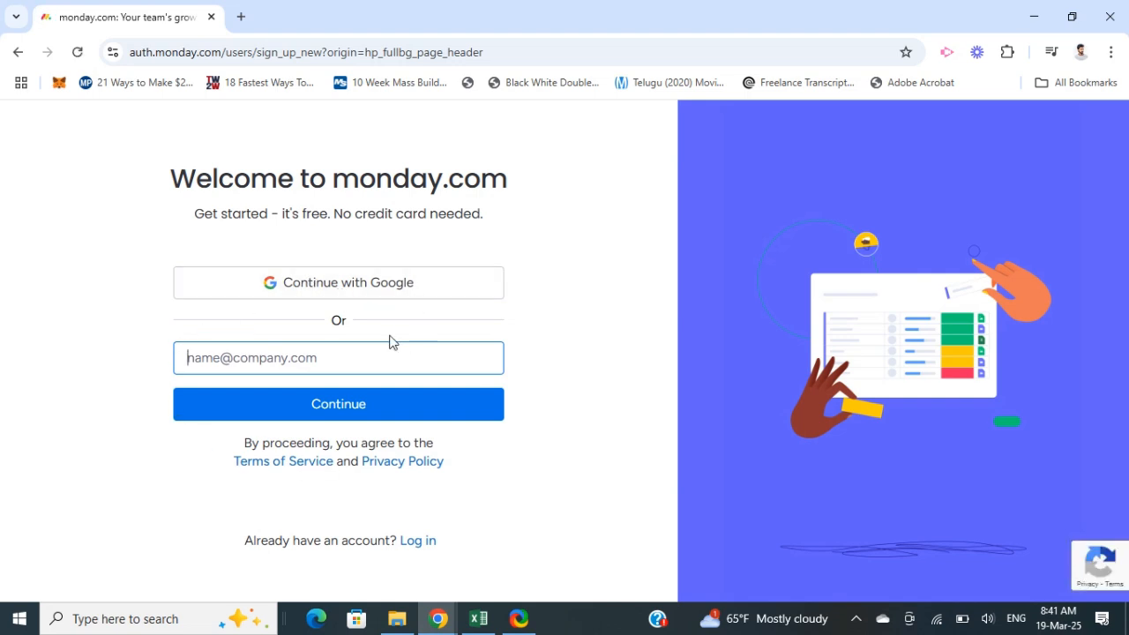
{"action": "left_click", "coordinate": [346, 289]}
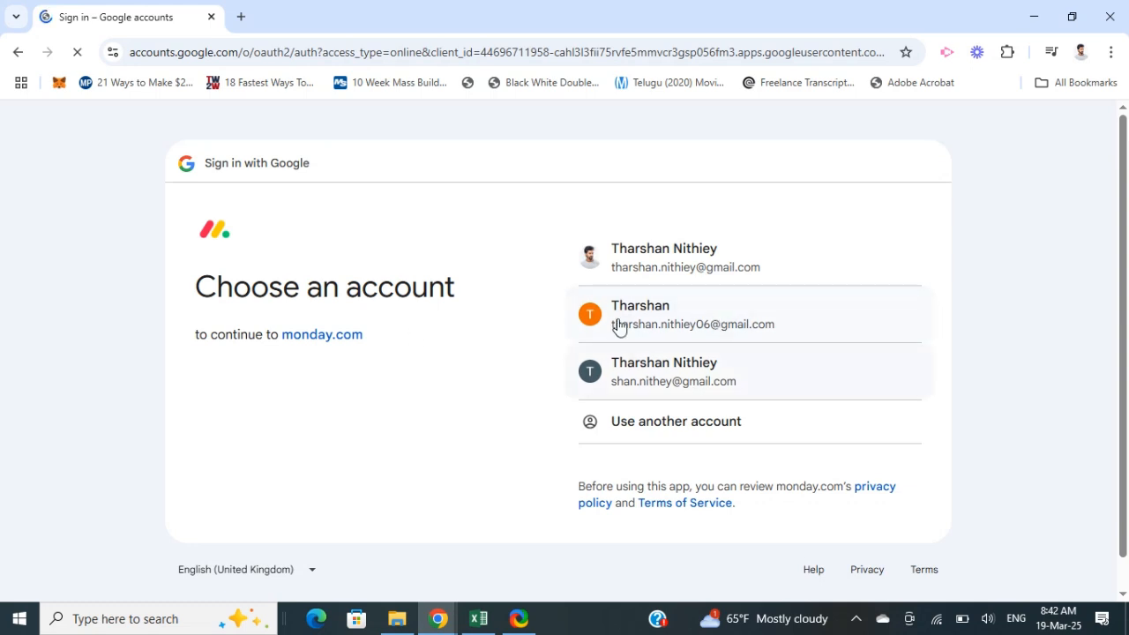
{"action": "left_click", "coordinate": [649, 269]}
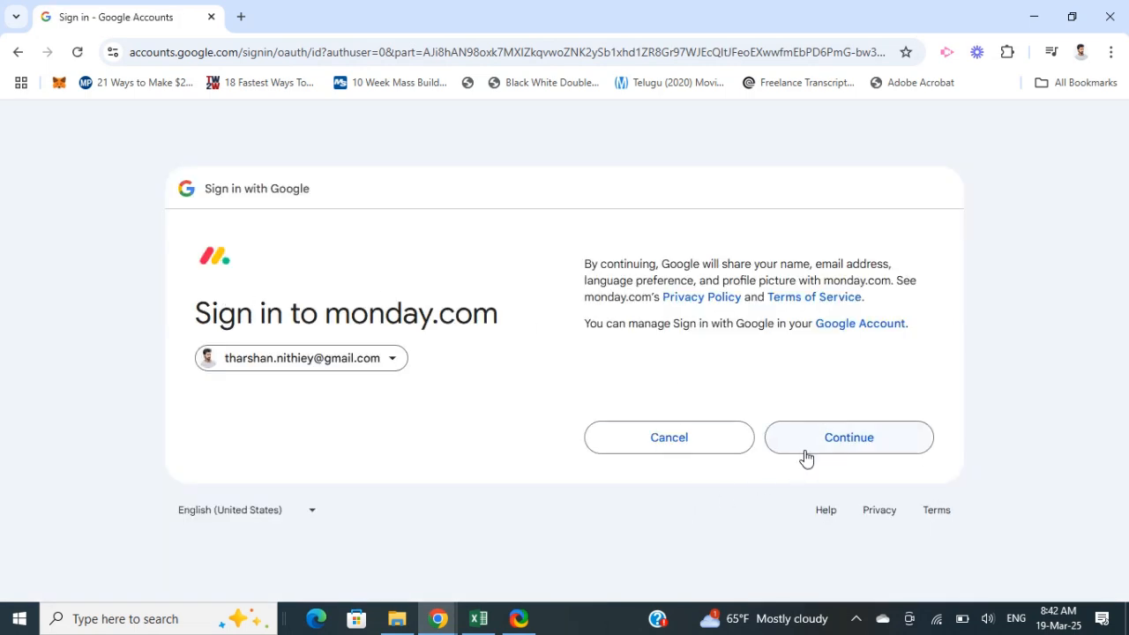
{"action": "left_click", "coordinate": [805, 447]}
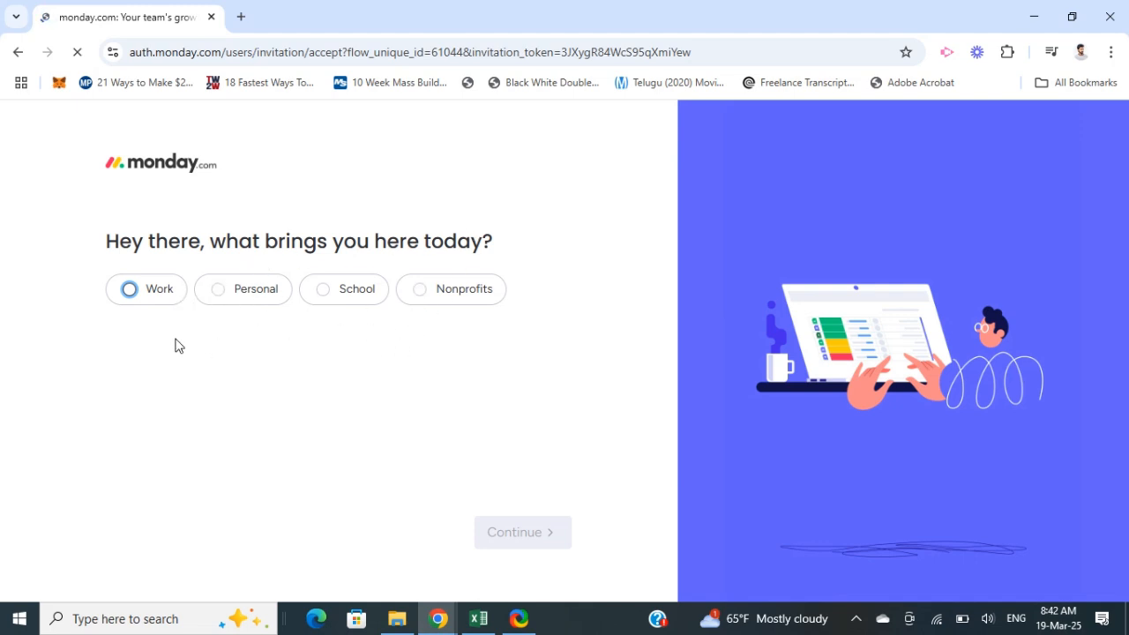
Answer the sign-up questions with Work as the purpose and Freelancer as the current role.
{"action": "left_click", "coordinate": [154, 296]}
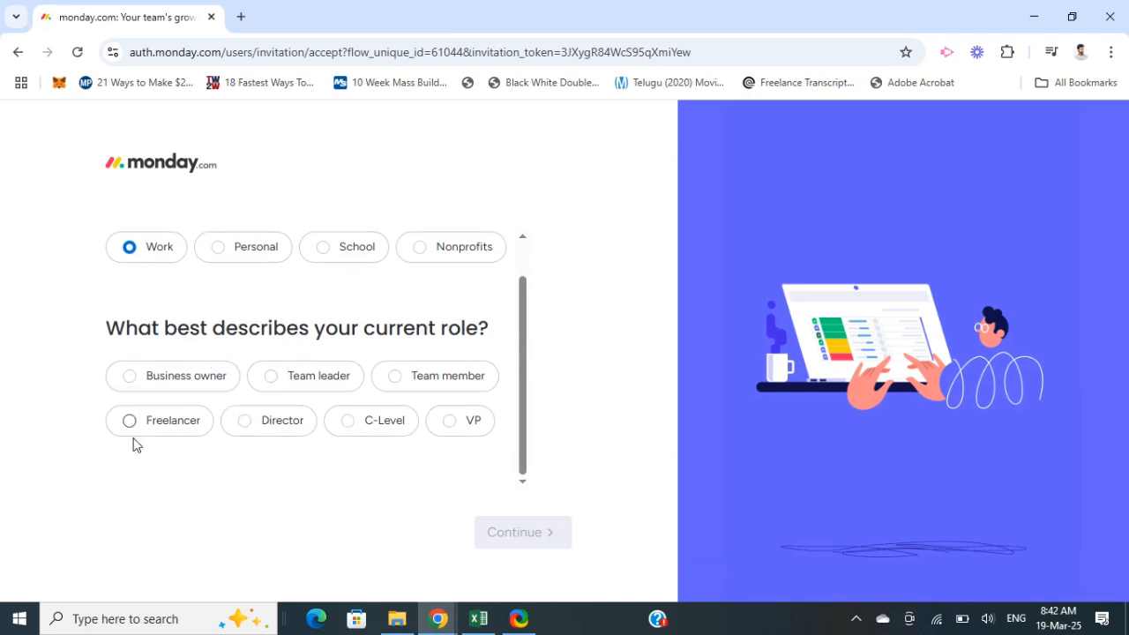
{"action": "left_click", "coordinate": [172, 422]}
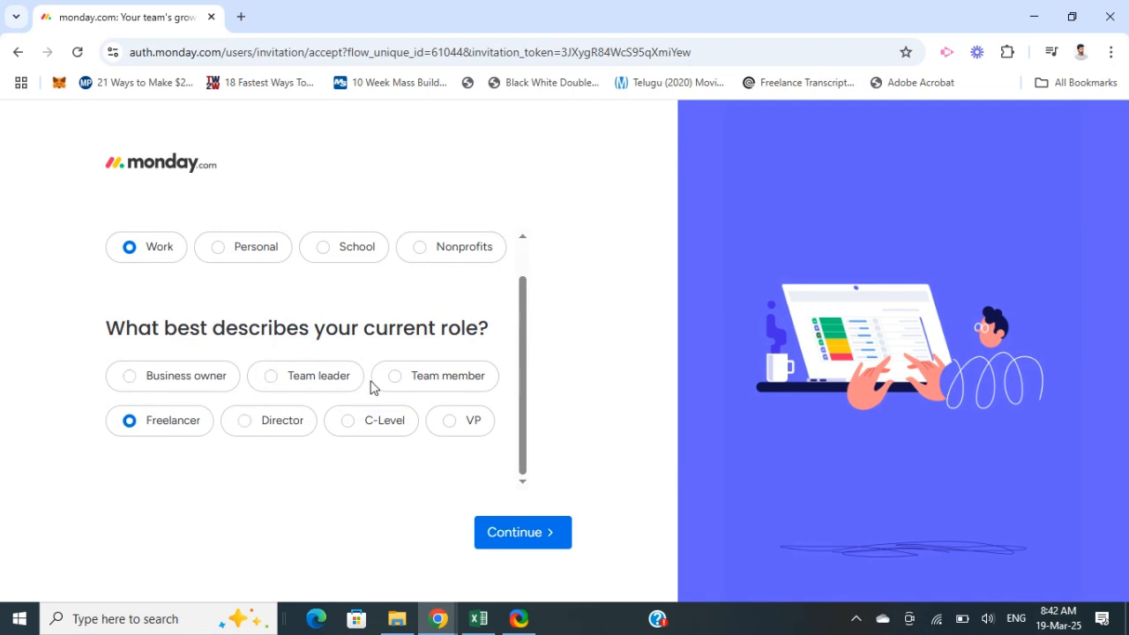
{"action": "left_click", "coordinate": [504, 536]}
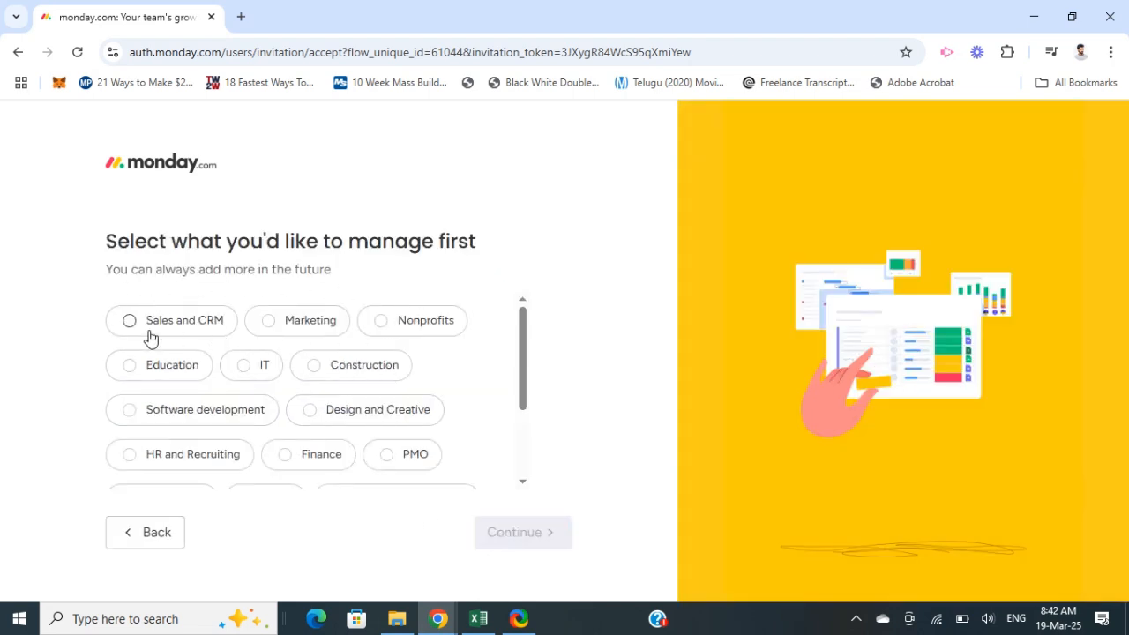
Choose Design and Creative as the area to manage first and continue.
{"action": "scroll", "coordinate": [242, 369], "scroll_direction": "down", "scroll_amount": 1}
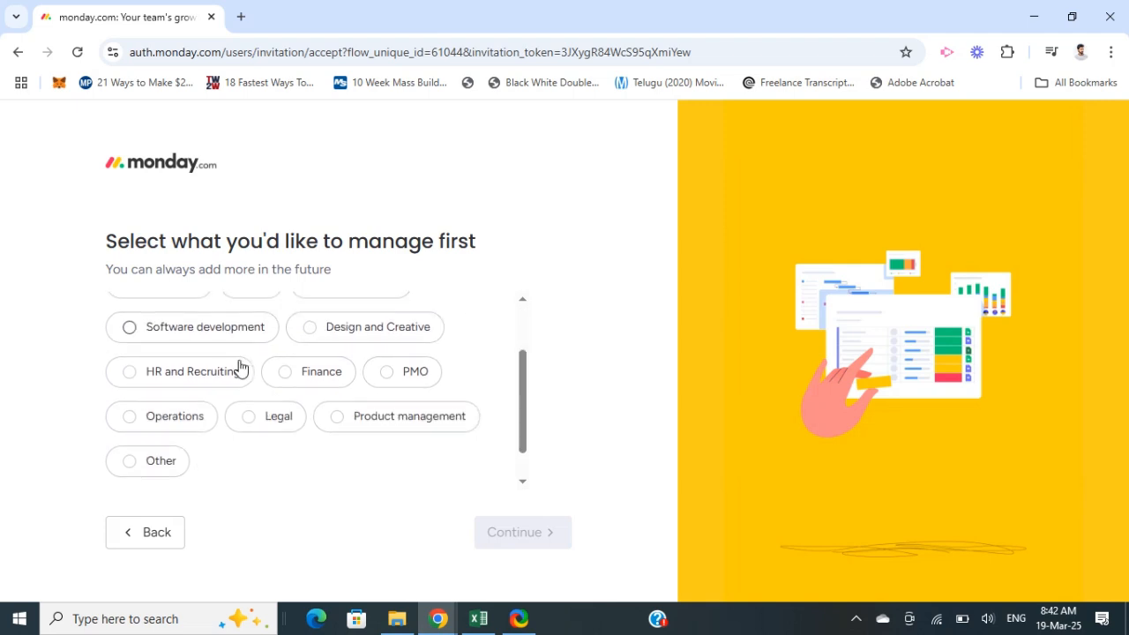
{"action": "scroll", "coordinate": [186, 391], "scroll_direction": "up", "scroll_amount": 1}
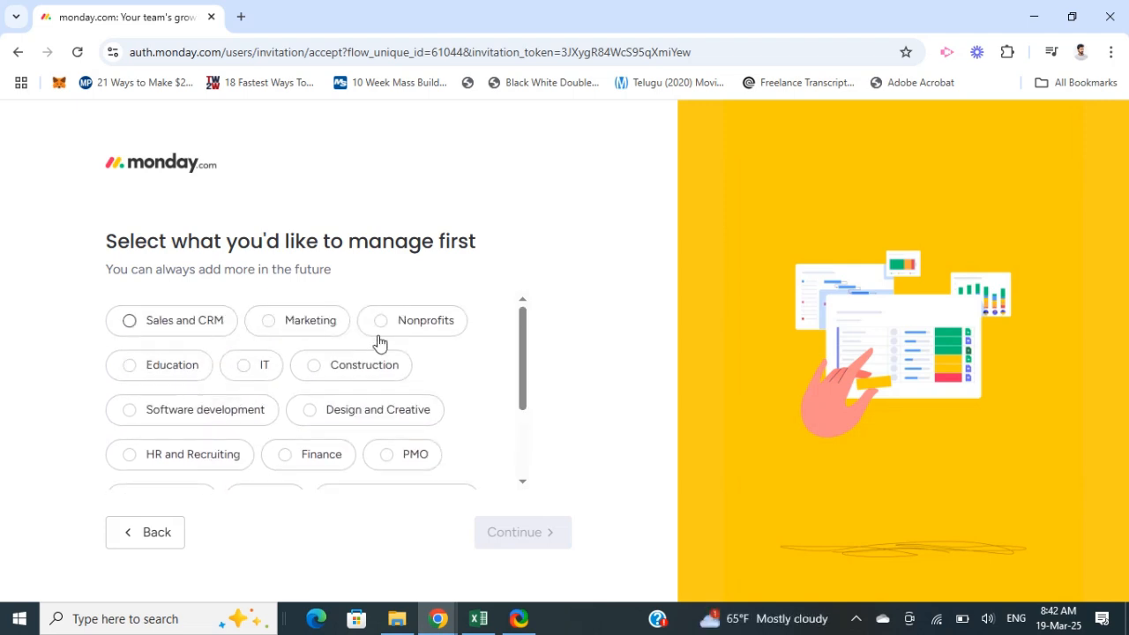
{"action": "scroll", "coordinate": [221, 404], "scroll_direction": "down", "scroll_amount": 1}
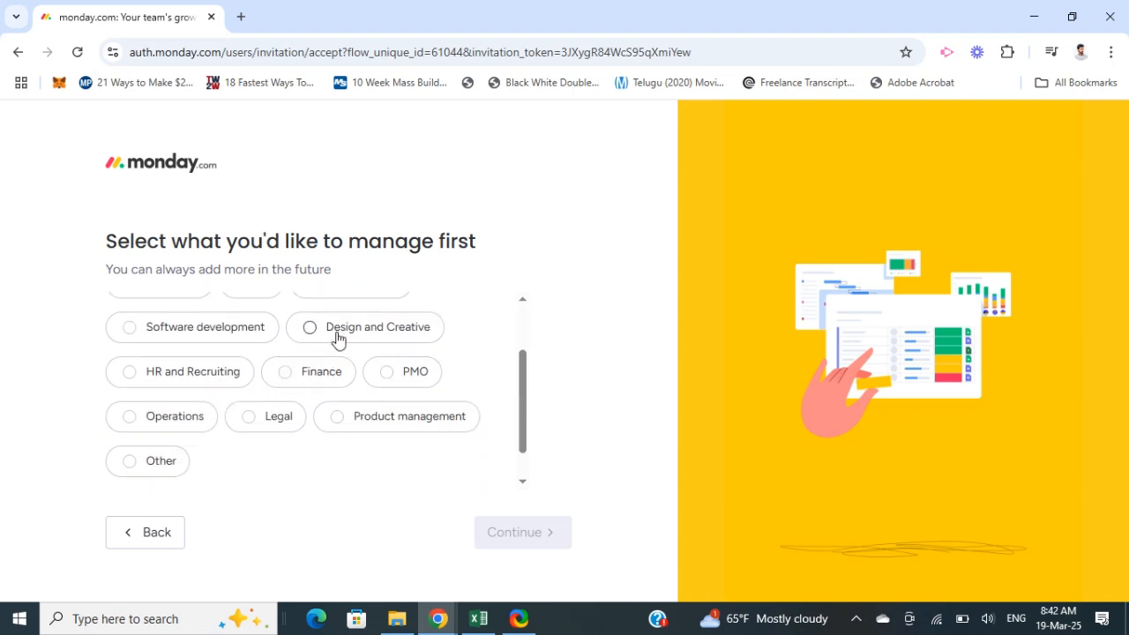
{"action": "left_click", "coordinate": [338, 341]}
{"action": "left_click", "coordinate": [497, 532]}
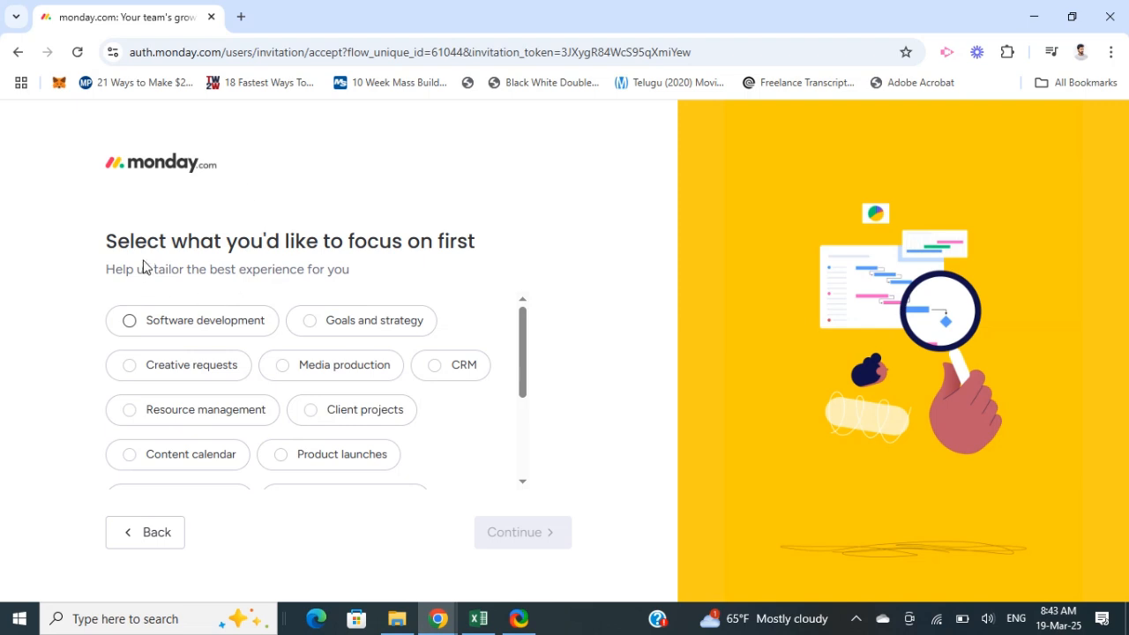
Choose Task management as what to focus on first and continue.
{"action": "scroll", "coordinate": [217, 390], "scroll_direction": "down", "scroll_amount": 3}
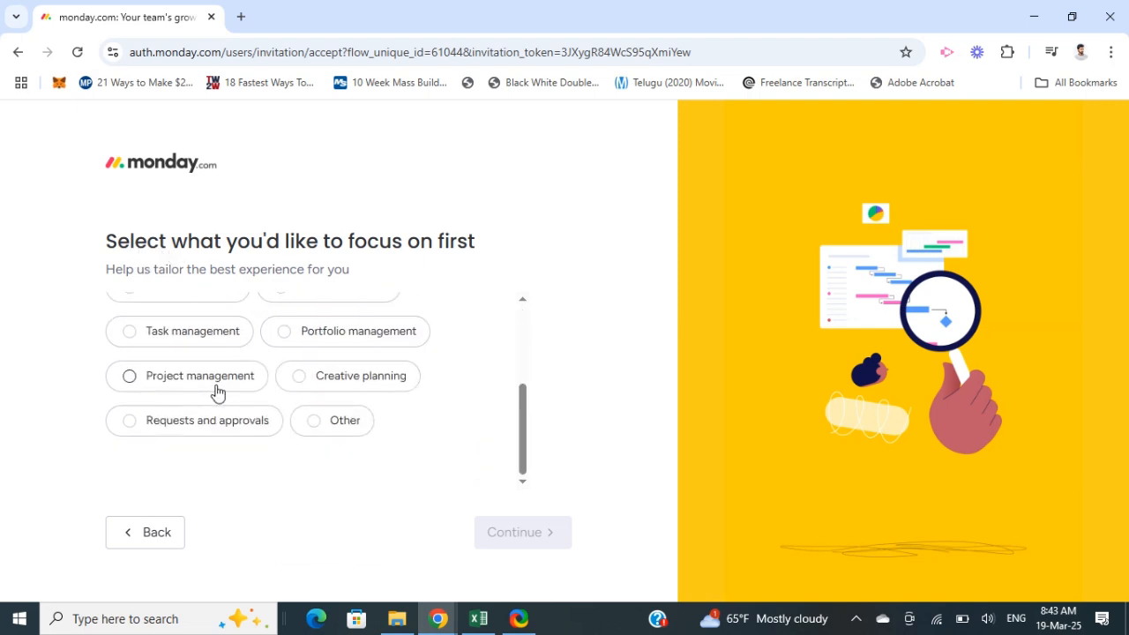
{"action": "scroll", "coordinate": [217, 395], "scroll_direction": "up", "scroll_amount": 3}
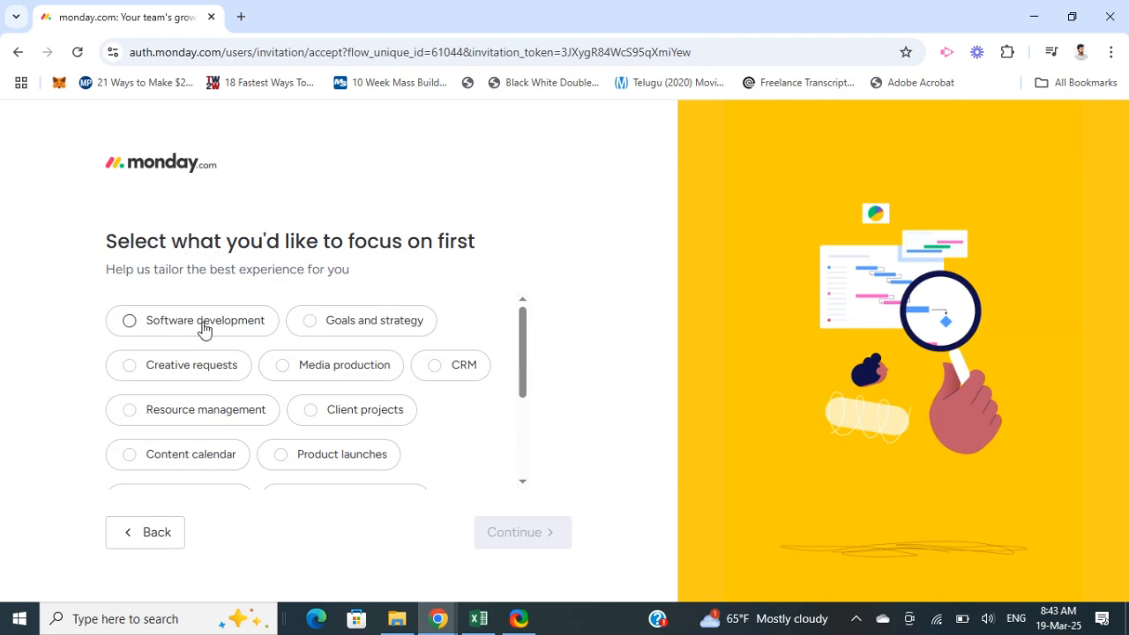
{"action": "scroll", "coordinate": [179, 368], "scroll_direction": "down", "scroll_amount": 1}
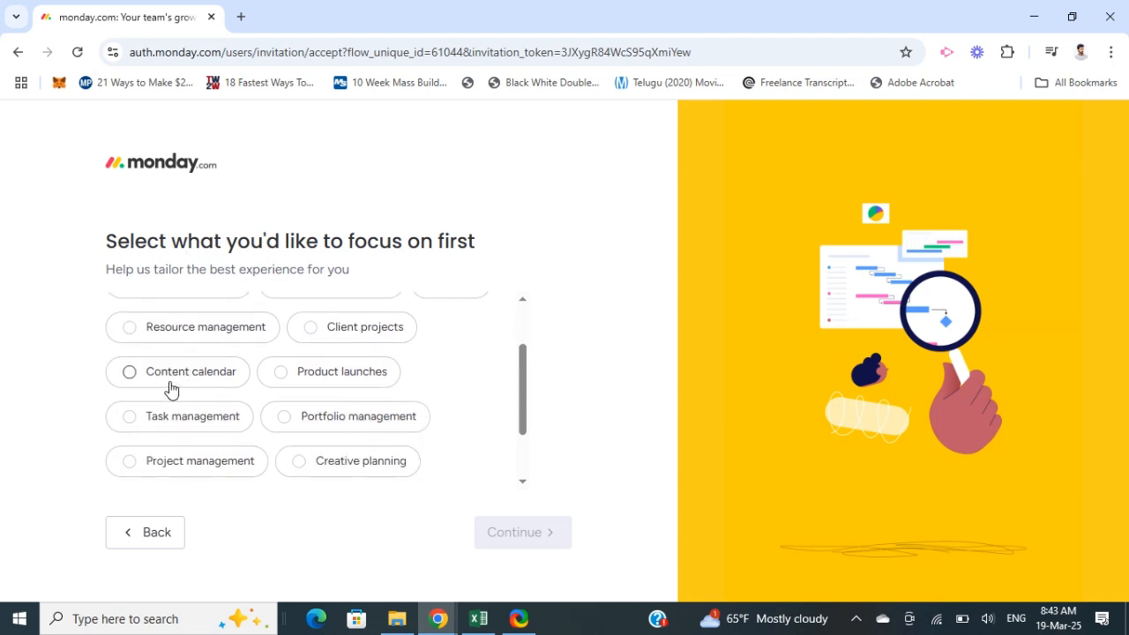
{"action": "scroll", "coordinate": [169, 386], "scroll_direction": "down", "scroll_amount": 1}
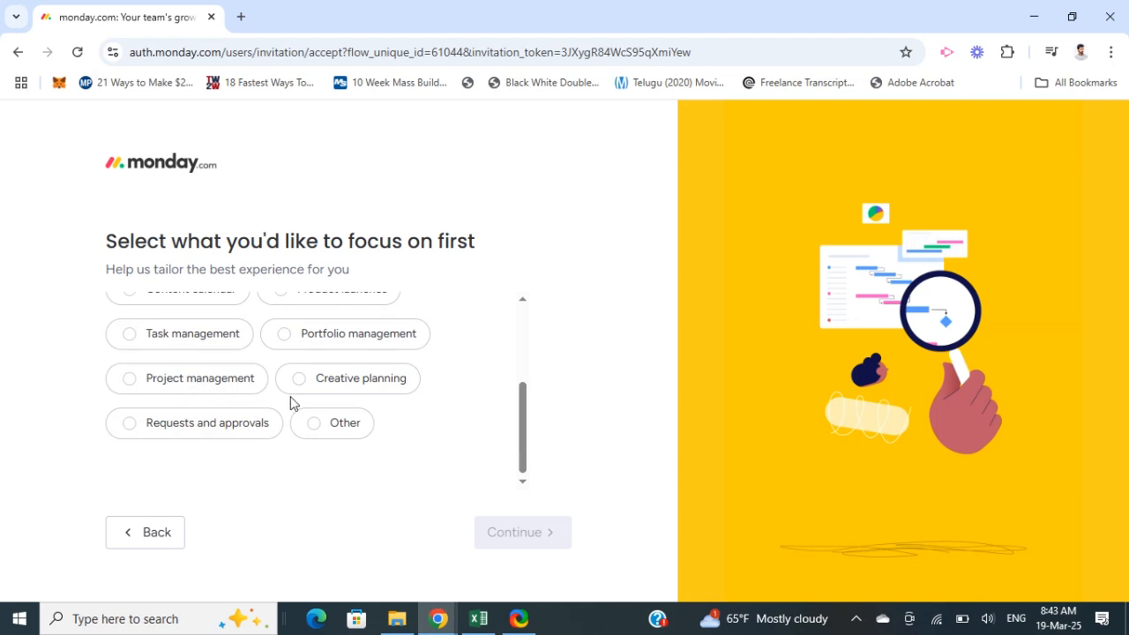
{"action": "left_click", "coordinate": [172, 340]}
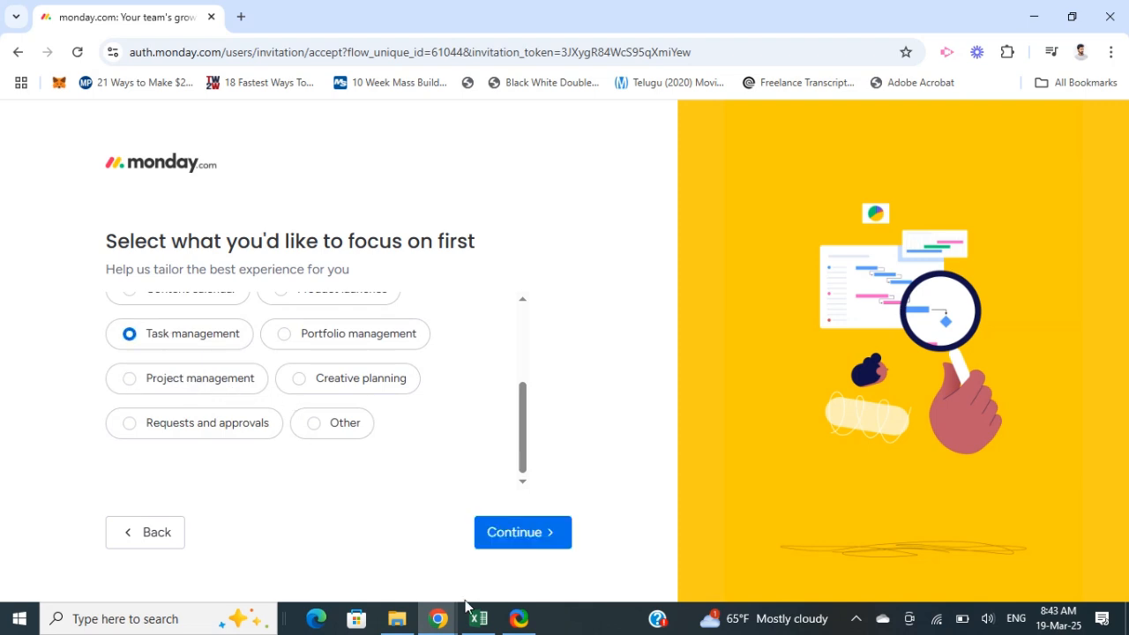
{"action": "left_click", "coordinate": [534, 538]}
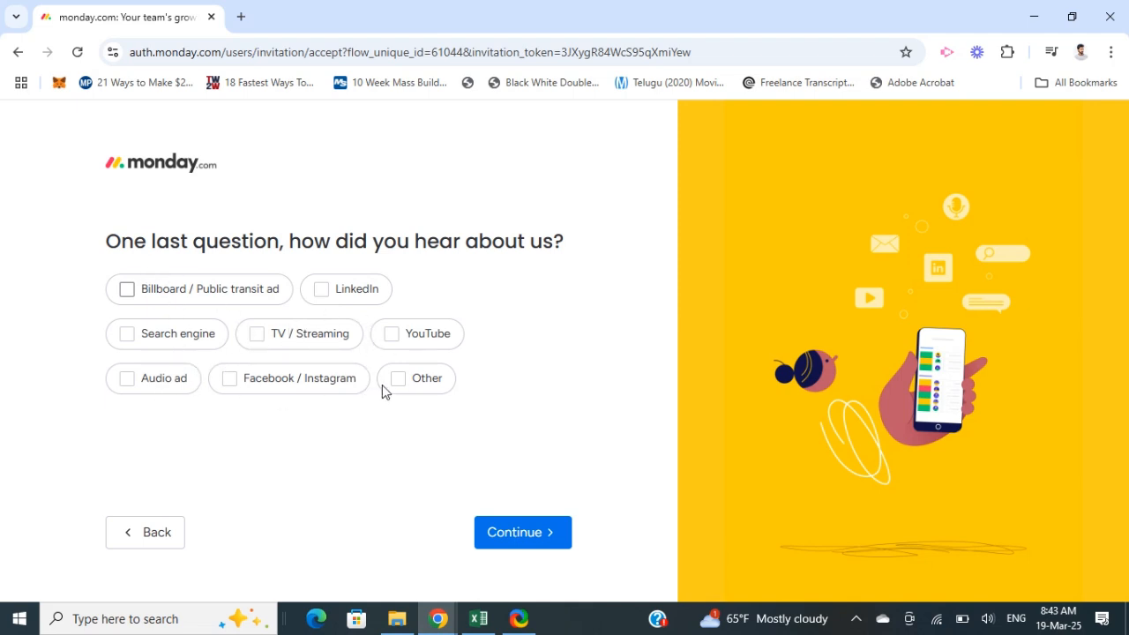
Give Facebook / Instagram as the referral source and postpone inviting team members.
{"action": "left_click", "coordinate": [312, 386]}
{"action": "left_click", "coordinate": [507, 535]}
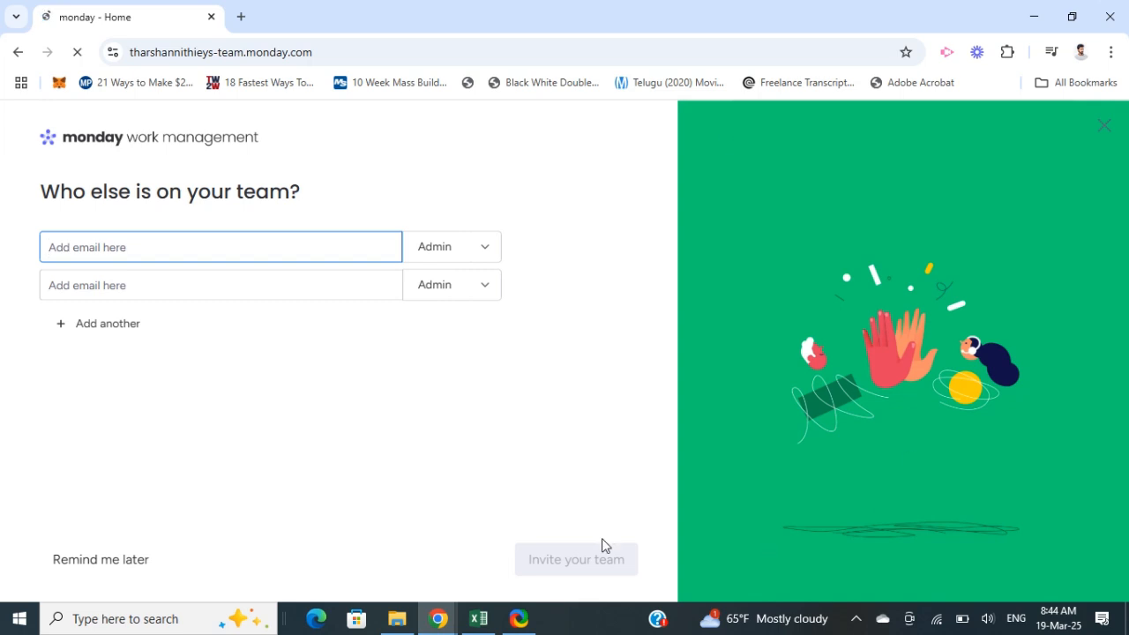
{"action": "left_click", "coordinate": [92, 565]}
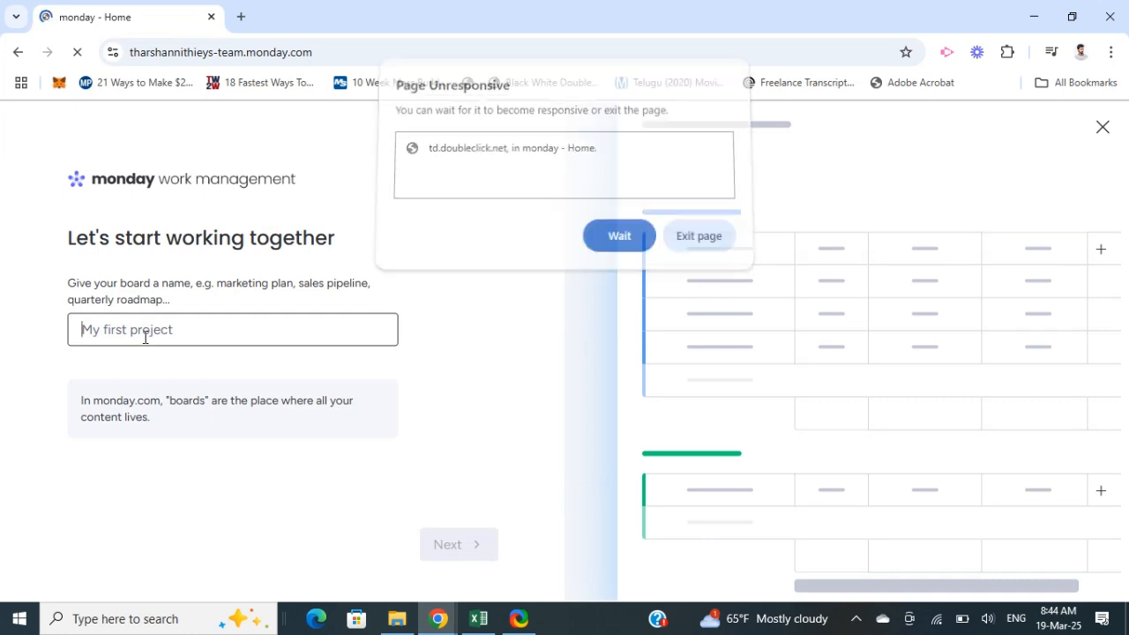
Name the first board "Poster creation" and add a Notes column to its Owner, Status and Due date columns.
{"action": "type", "text": "Poster"}
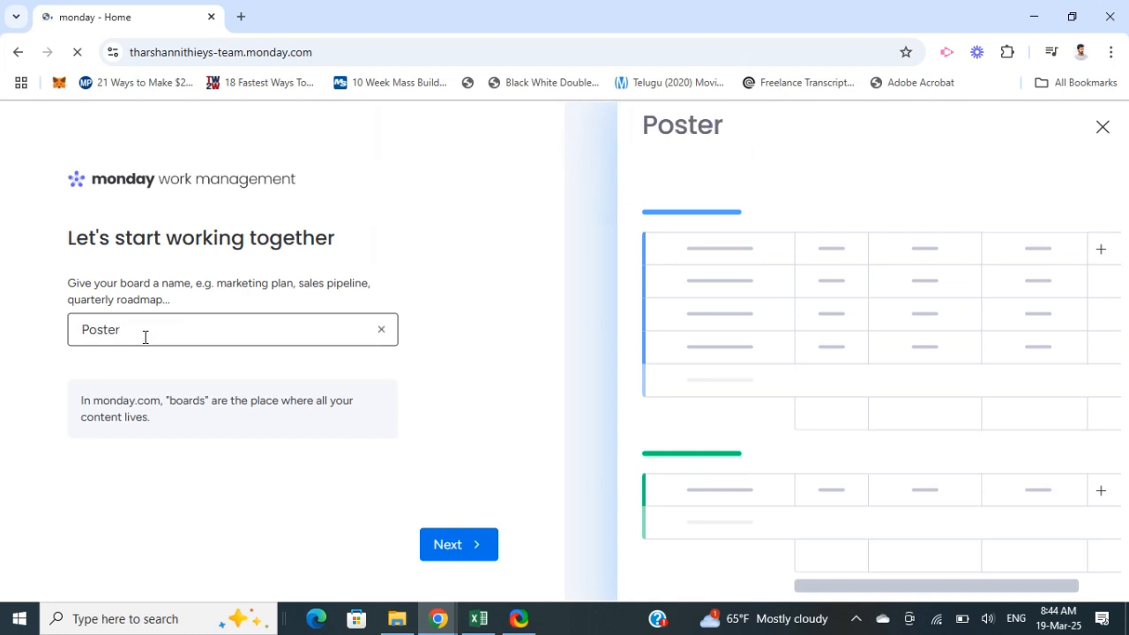
{"action": "type", "text": " creation"}
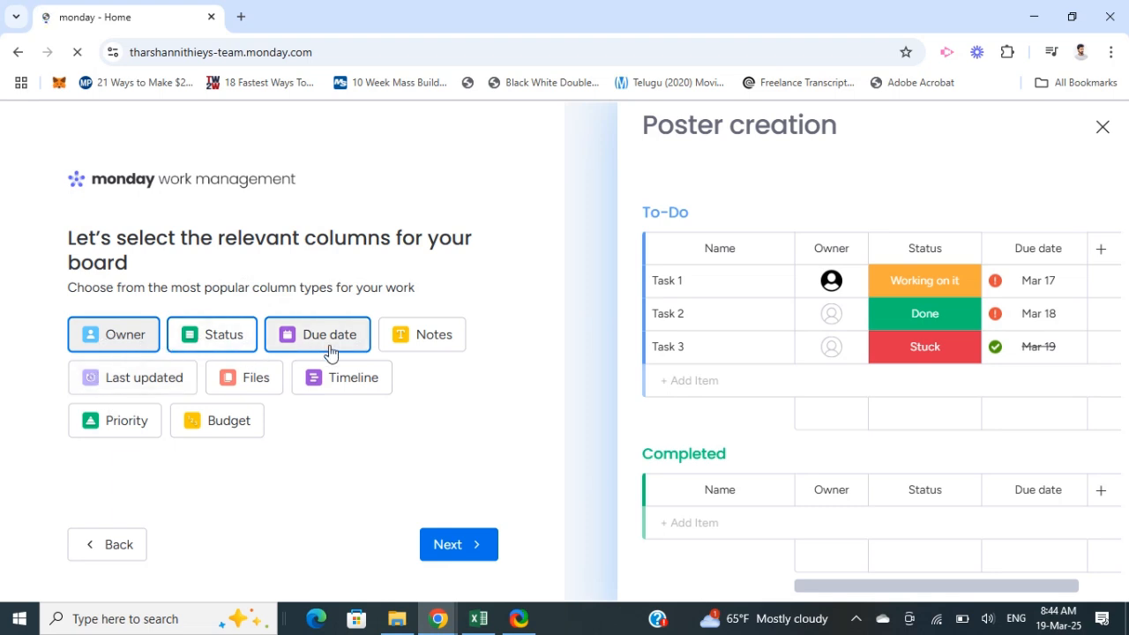
{"action": "left_click", "coordinate": [416, 344]}
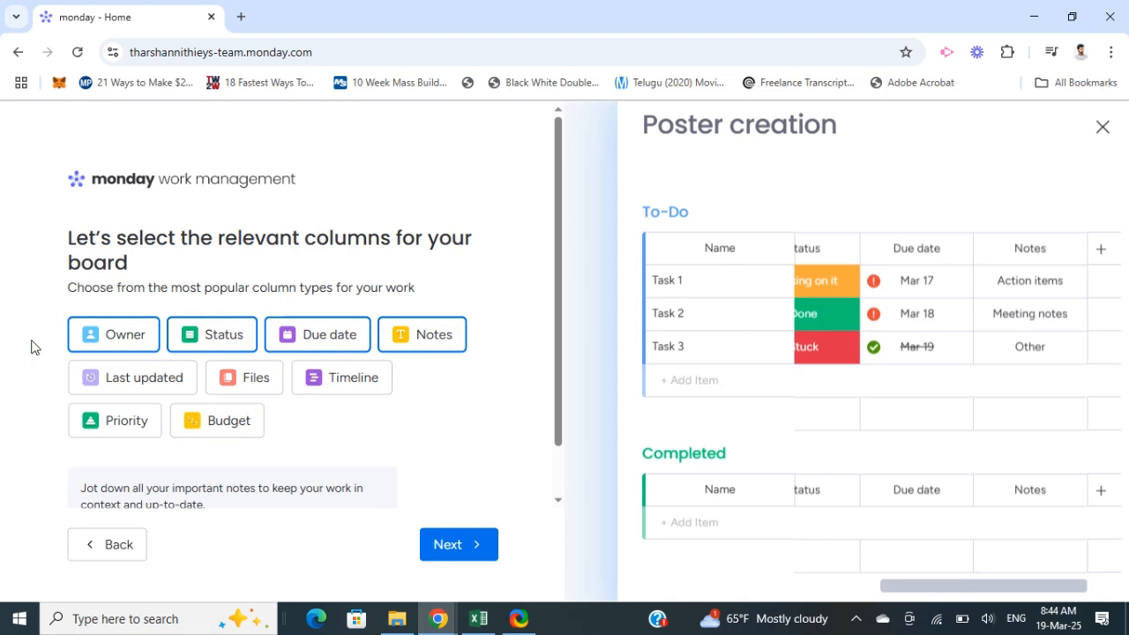
{"action": "left_click", "coordinate": [452, 551]}
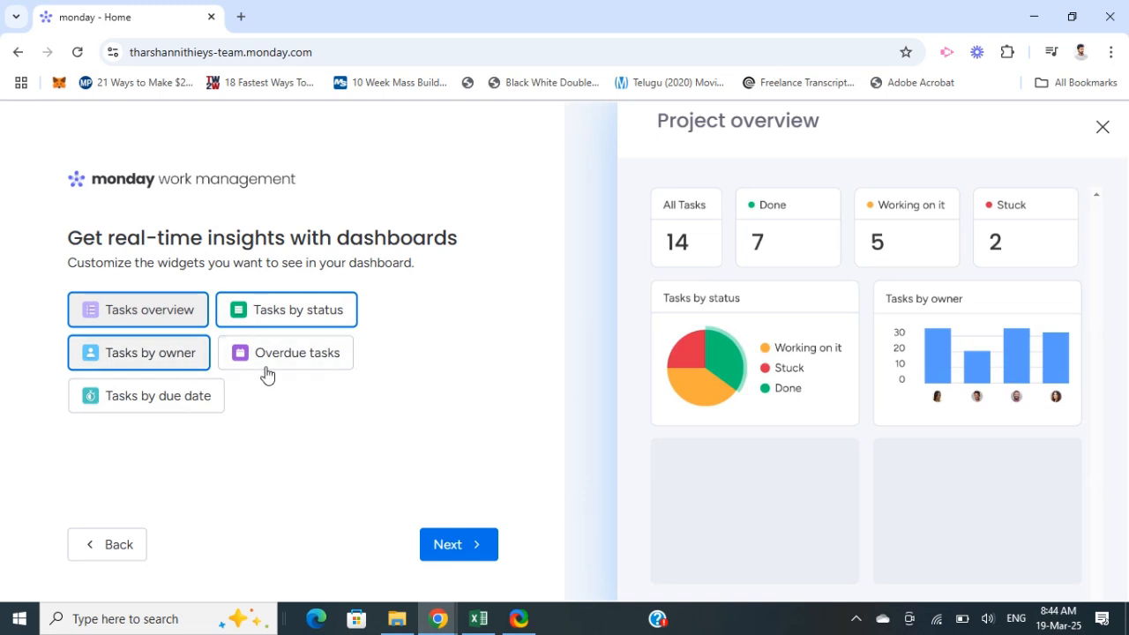
Accept the default dashboard widgets, preview the view layouts, and finish the board setup with the Kanban layout.
{"action": "left_click", "coordinate": [467, 546]}
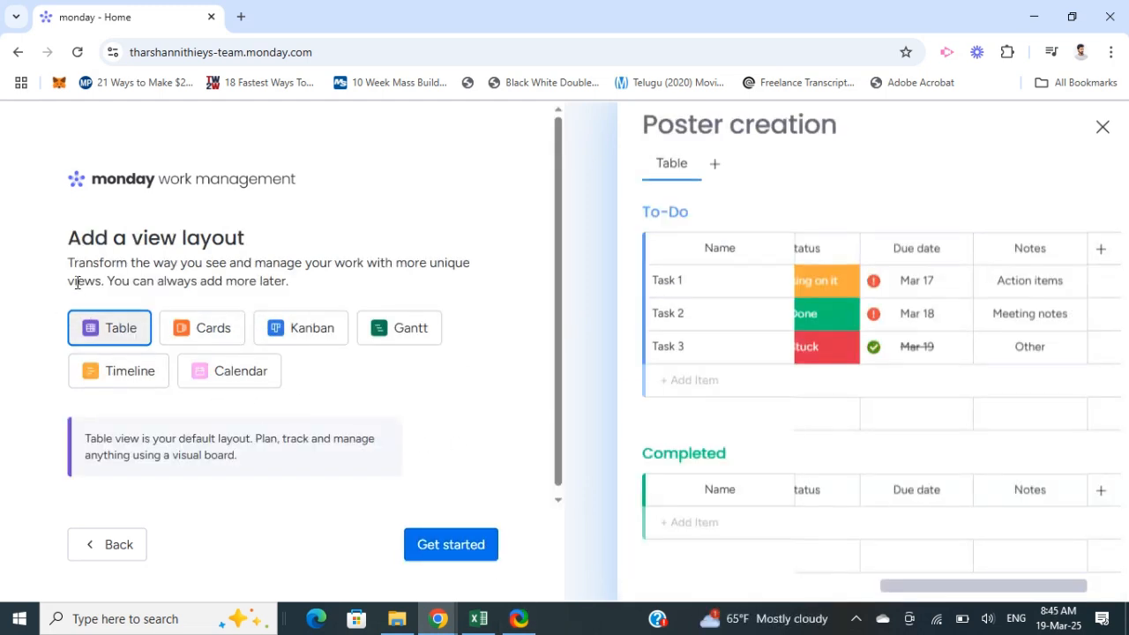
{"action": "left_click", "coordinate": [276, 330]}
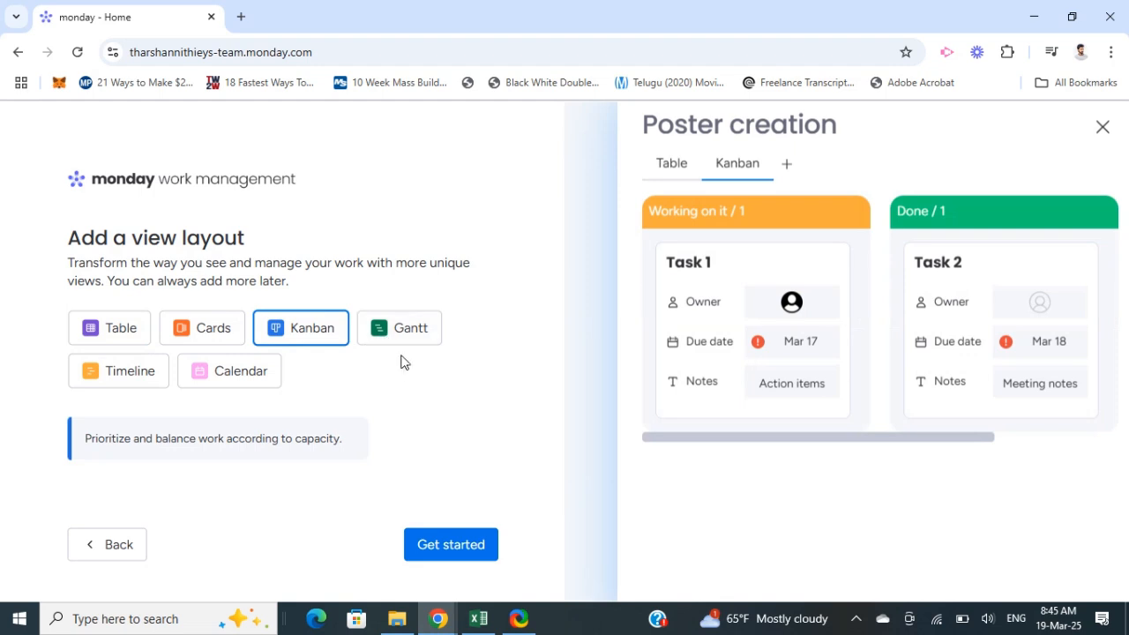
{"action": "left_click", "coordinate": [379, 339]}
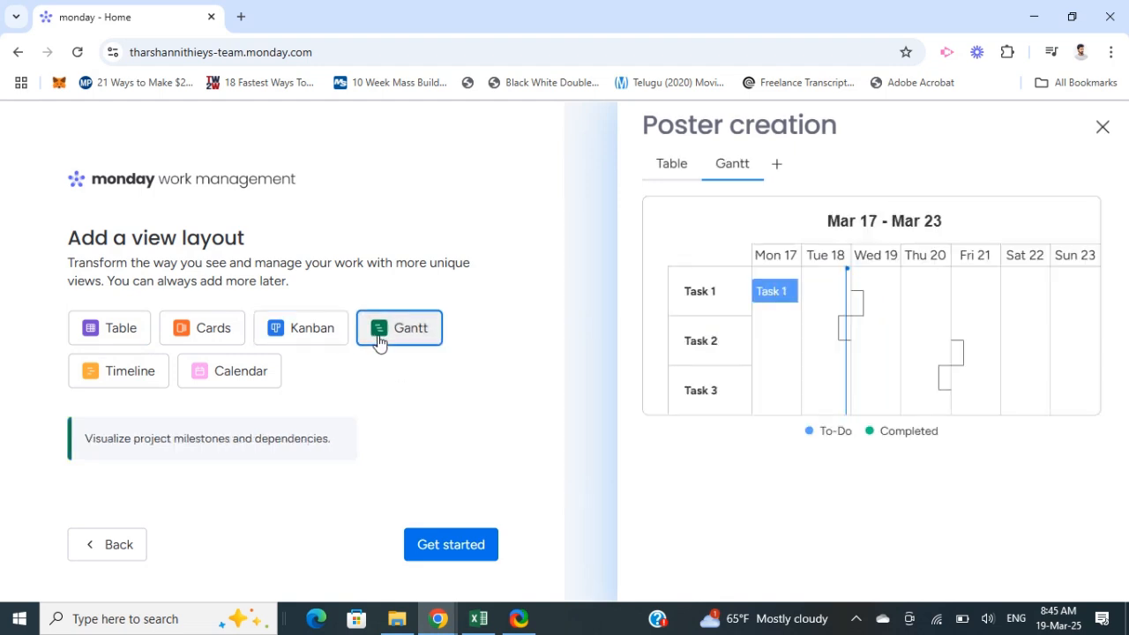
{"action": "left_click", "coordinate": [115, 330]}
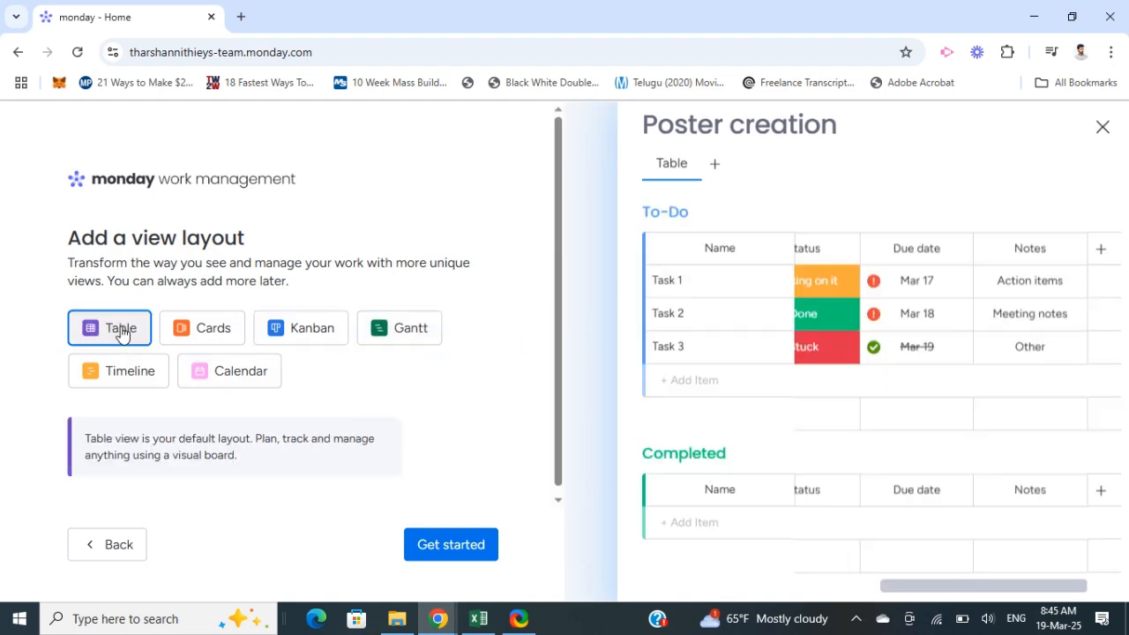
{"action": "left_click", "coordinate": [295, 335]}
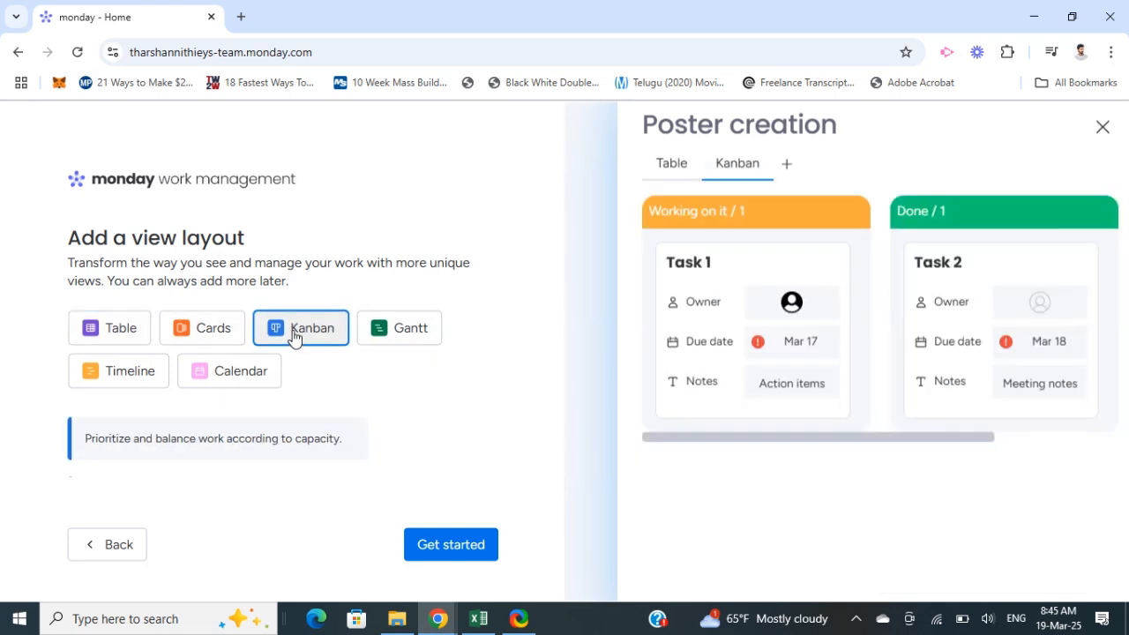
{"action": "left_click", "coordinate": [448, 544]}
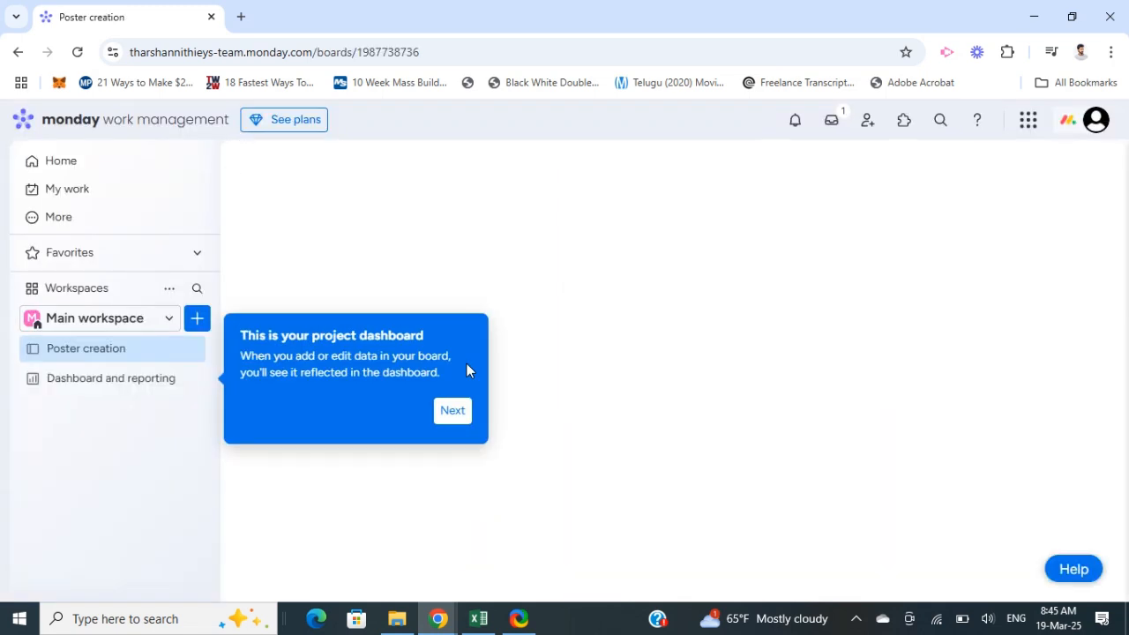
Advance past the project dashboard tip, then open the My Work page and dismiss its welcome message.
{"action": "left_click", "coordinate": [445, 420]}
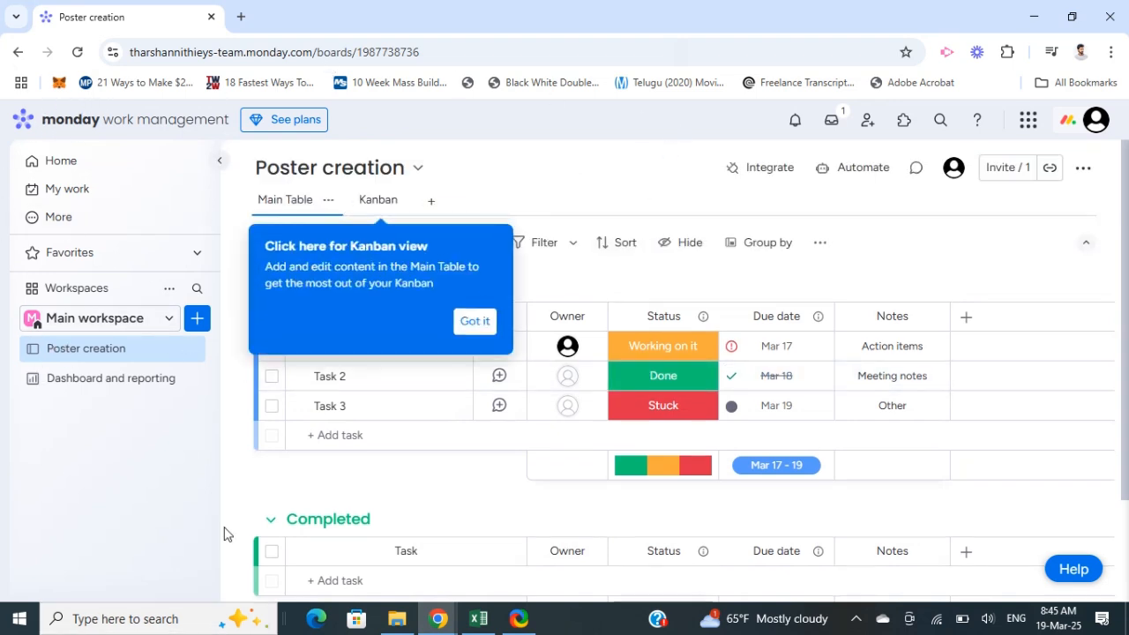
{"action": "left_click", "coordinate": [80, 193]}
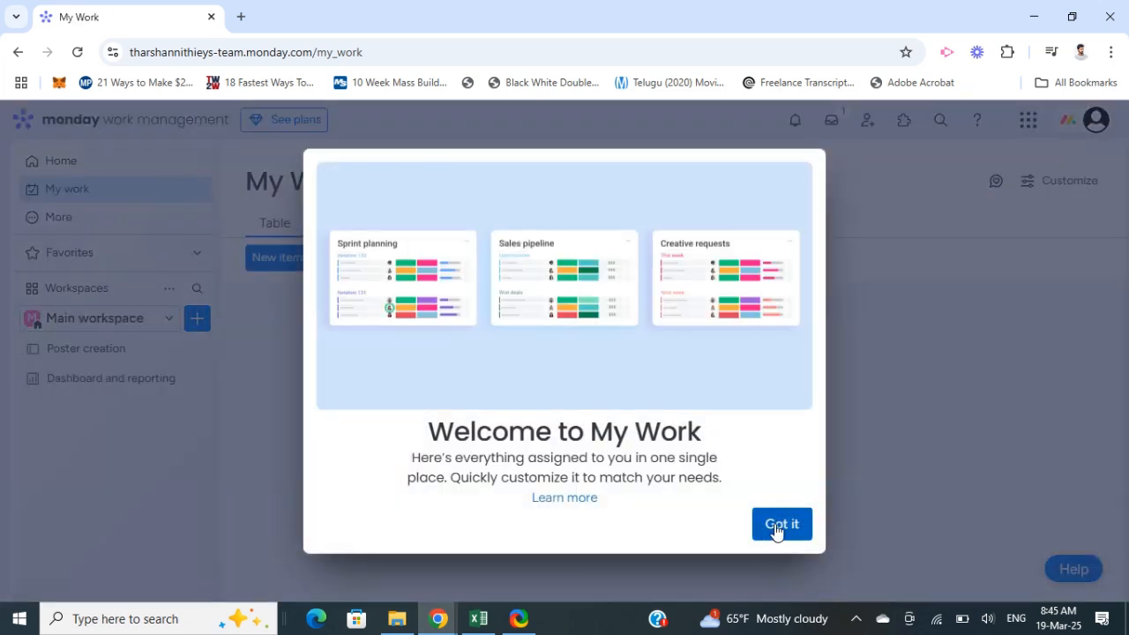
{"action": "left_click", "coordinate": [780, 526]}
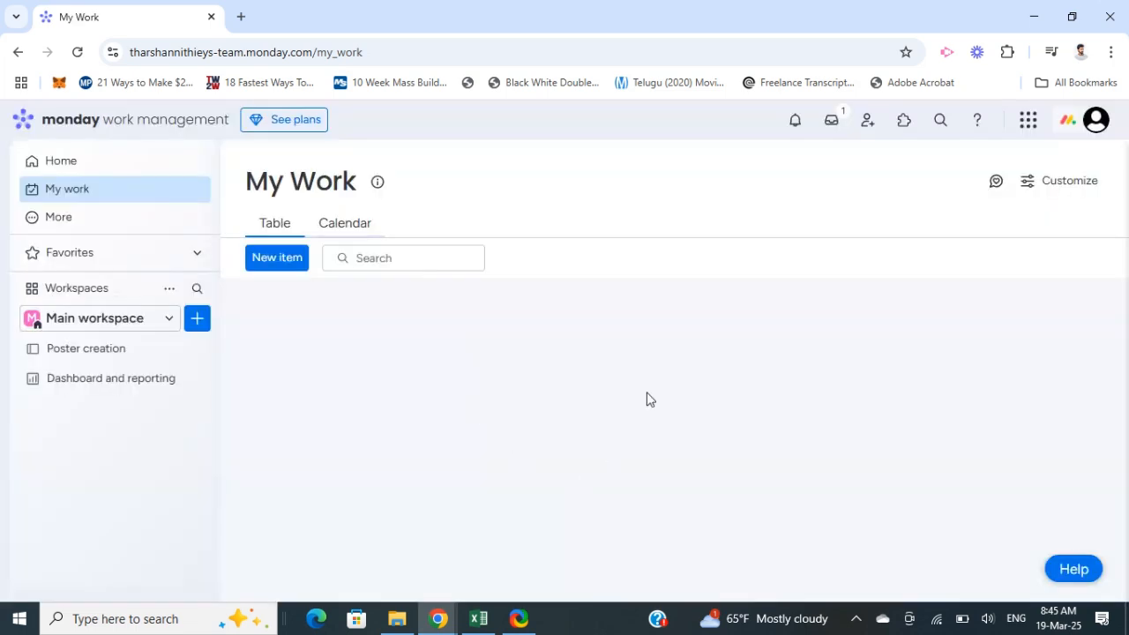
Look at the additional navigation options under More, close them, and expand the Favorites section.
{"action": "left_click", "coordinate": [49, 224]}
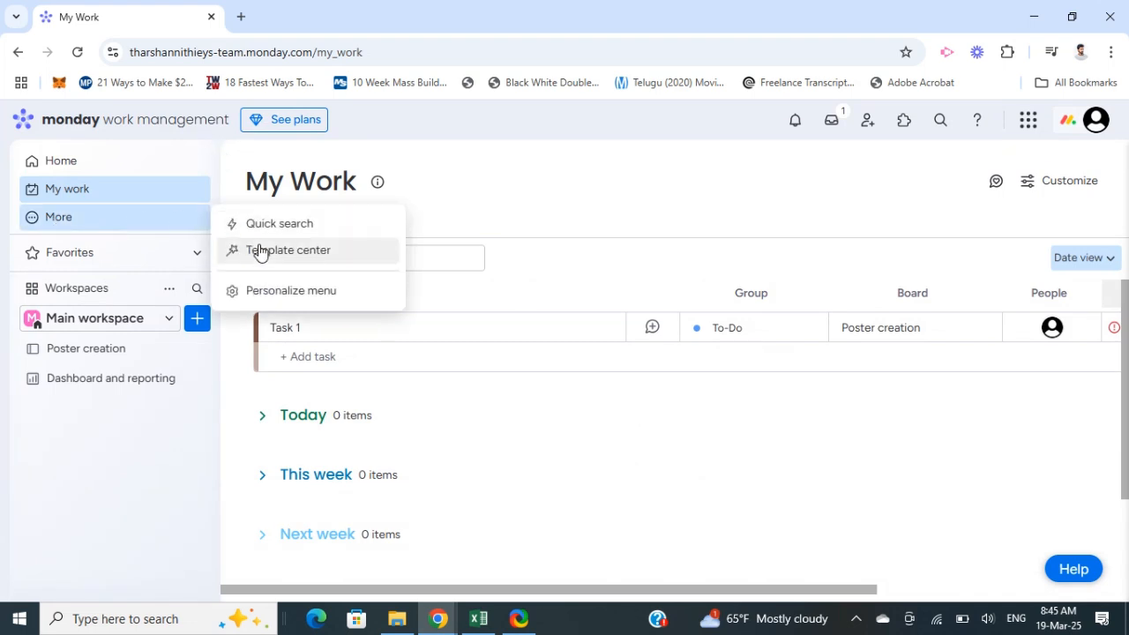
{"action": "left_click", "coordinate": [115, 501]}
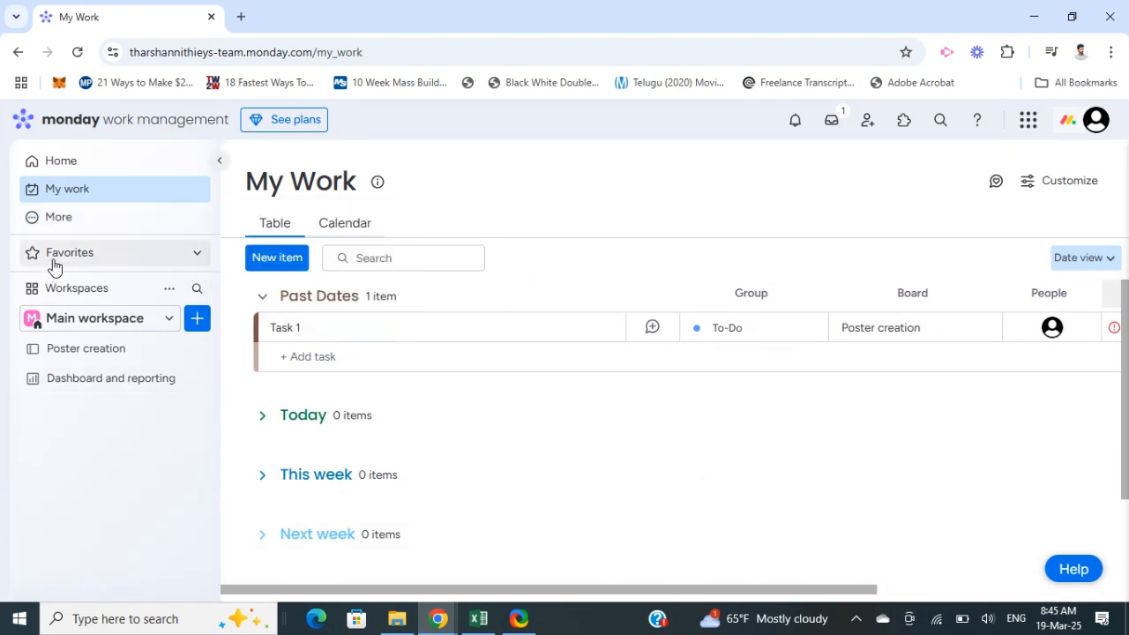
{"action": "left_click", "coordinate": [53, 263]}
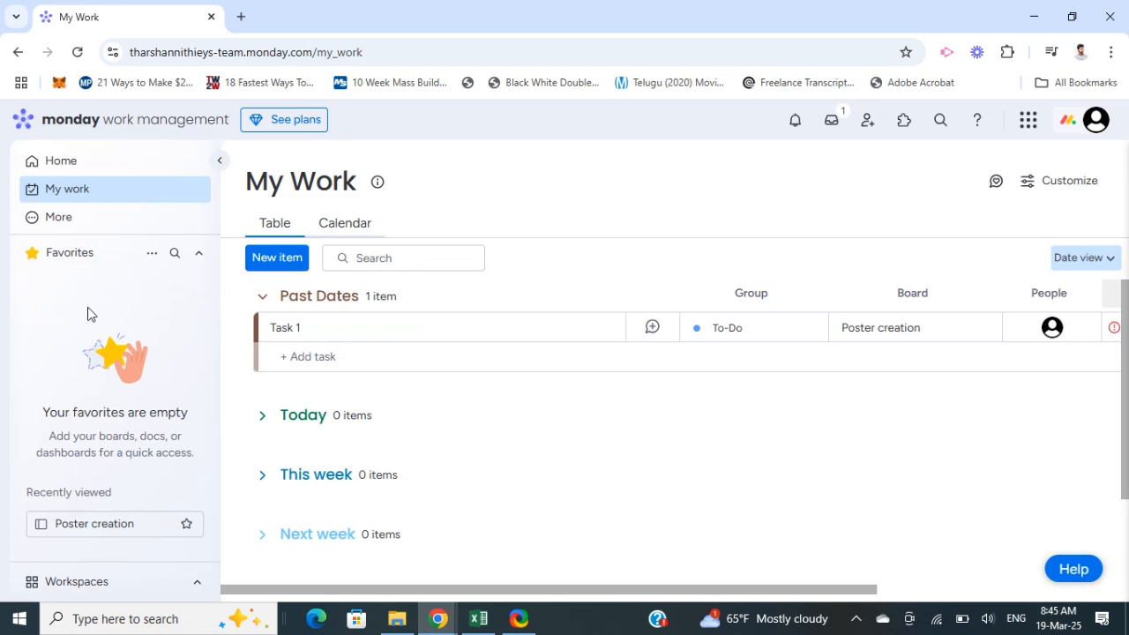
Collapse the Favorites section and look at the workspace choices available under Main workspace.
{"action": "left_click", "coordinate": [200, 258]}
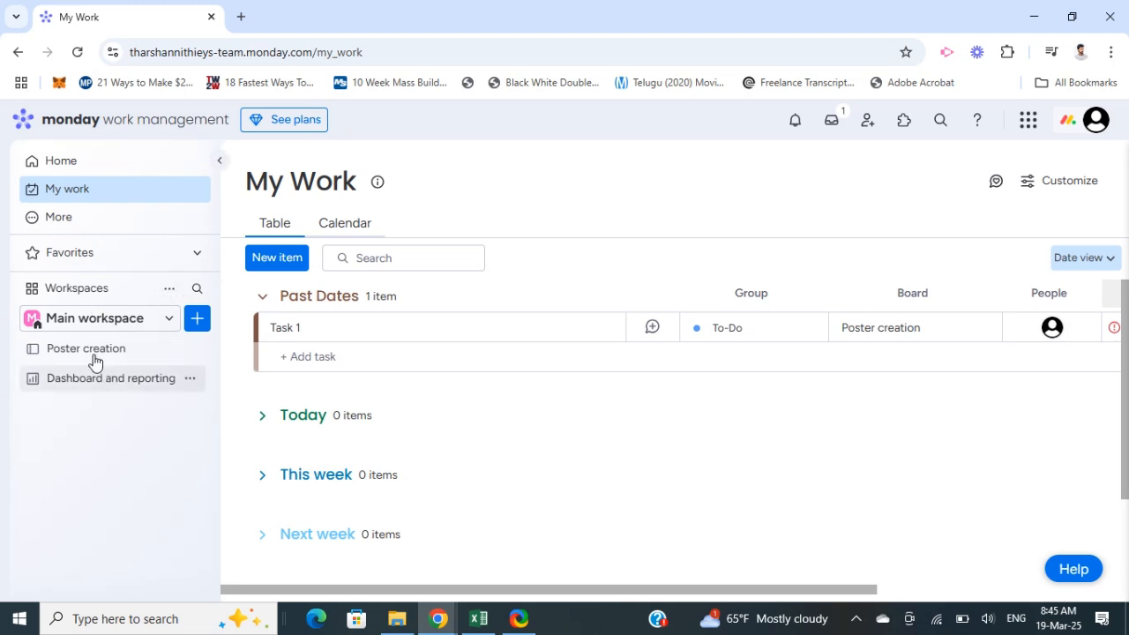
{"action": "left_click", "coordinate": [141, 324]}
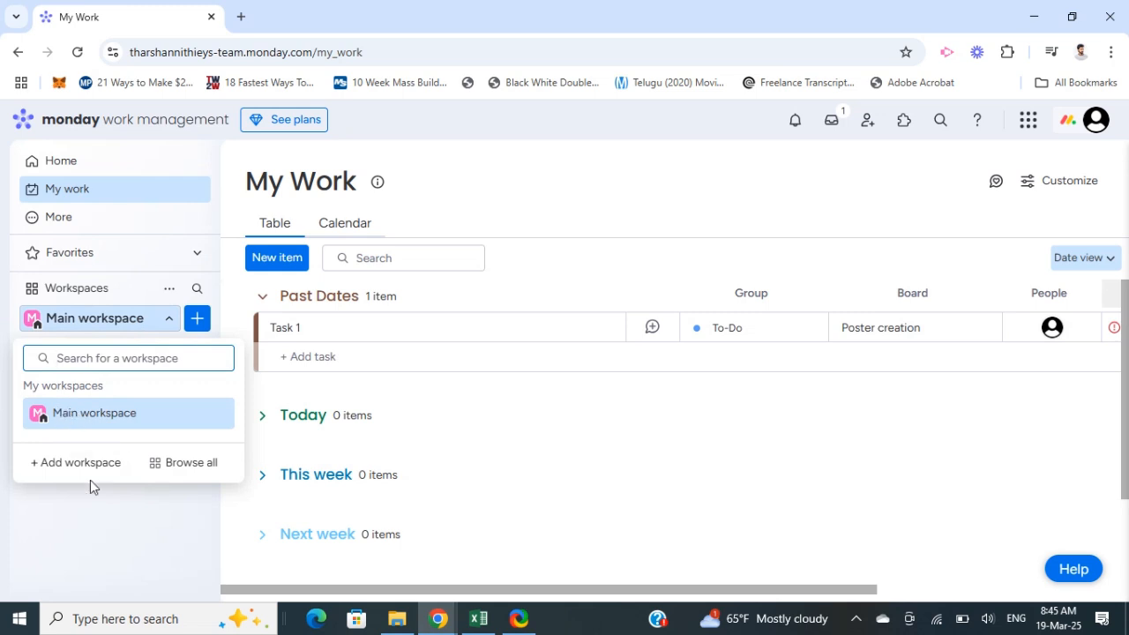
{"action": "left_click", "coordinate": [97, 524]}
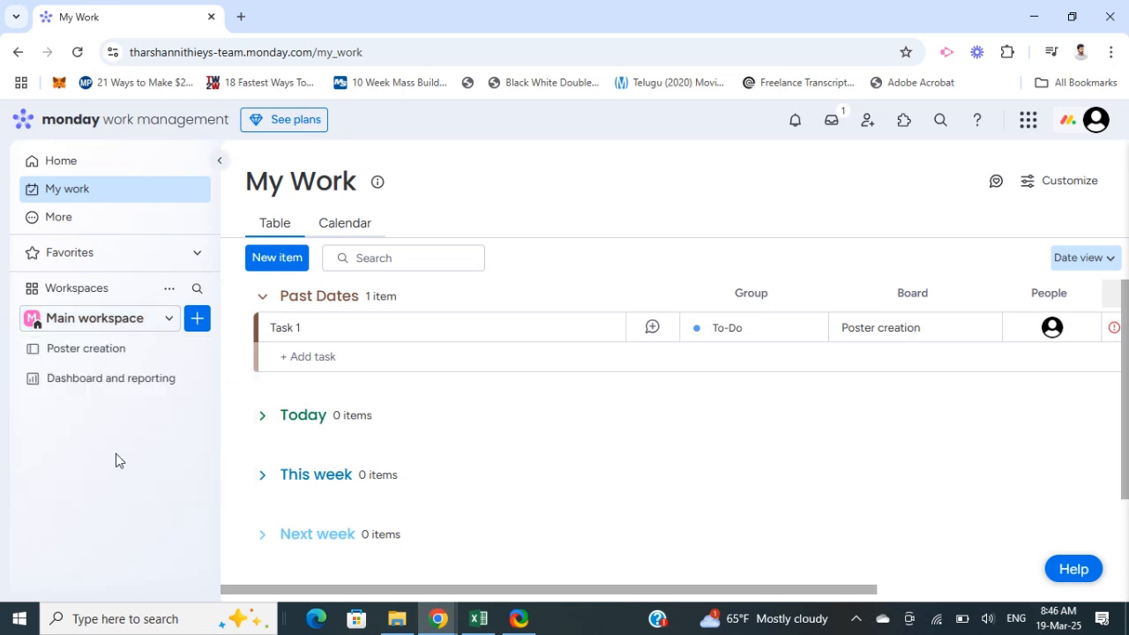
Open the Poster creation board and dismiss the Kanban view tip and the getting-started guide.
{"action": "left_click", "coordinate": [93, 350]}
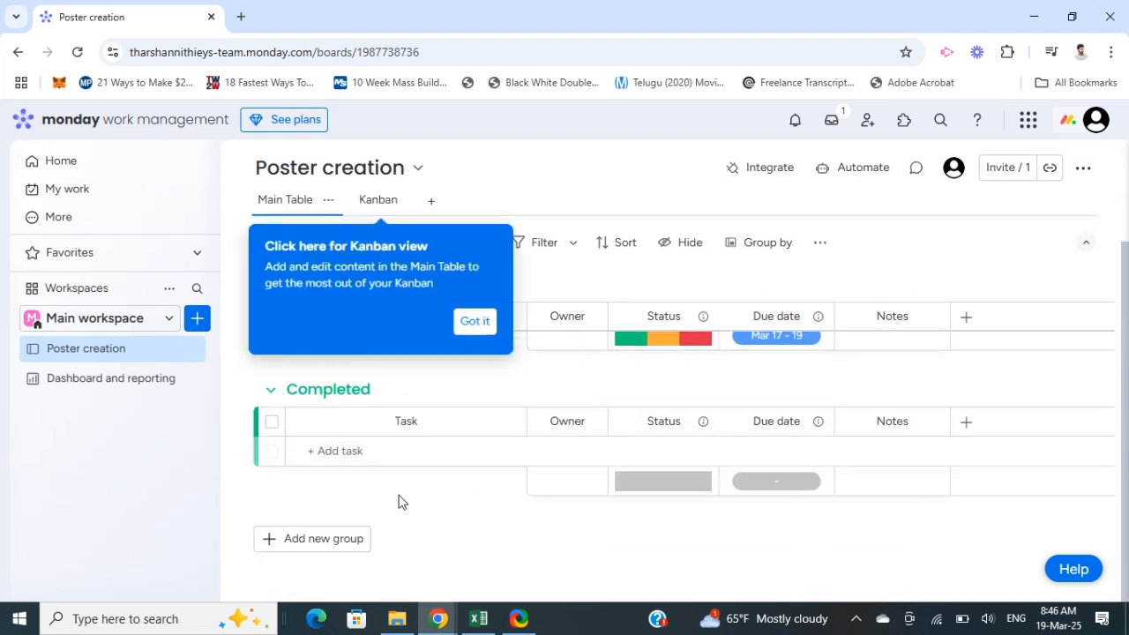
{"action": "left_click", "coordinate": [477, 321]}
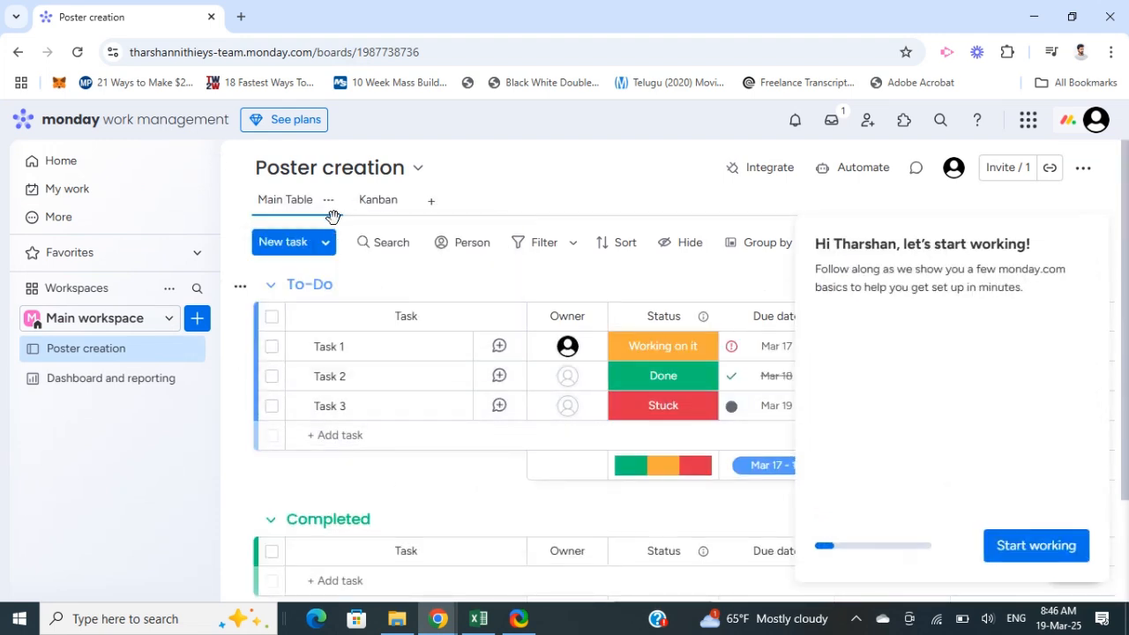
{"action": "left_click", "coordinate": [1090, 234]}
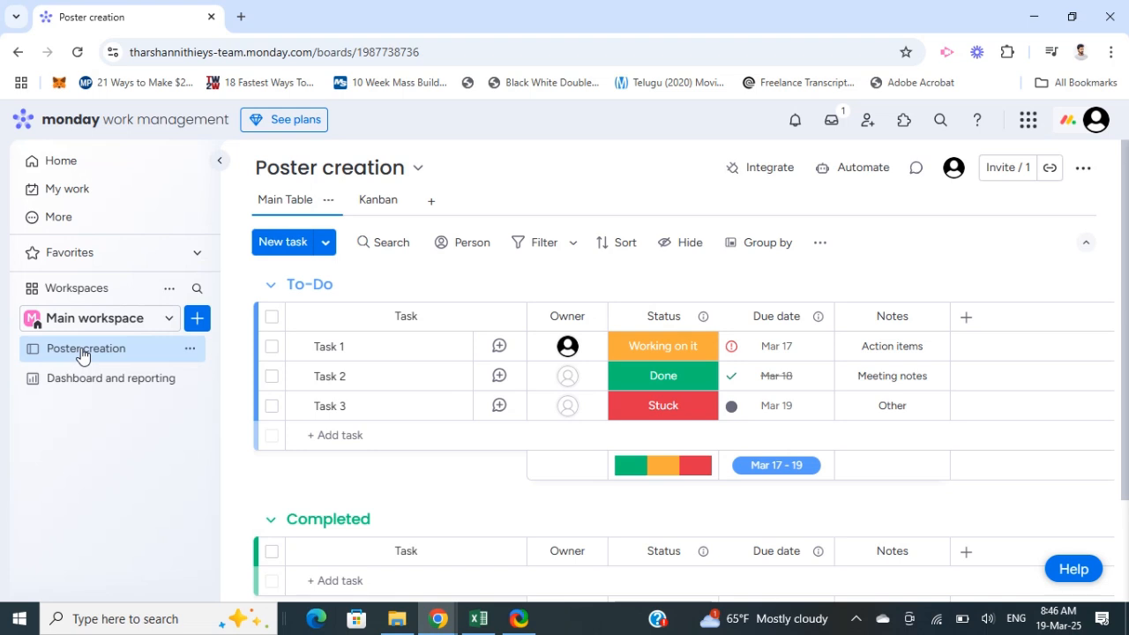
View the Poster creation board's info and description, and close it without changing anything.
{"action": "left_click", "coordinate": [416, 169]}
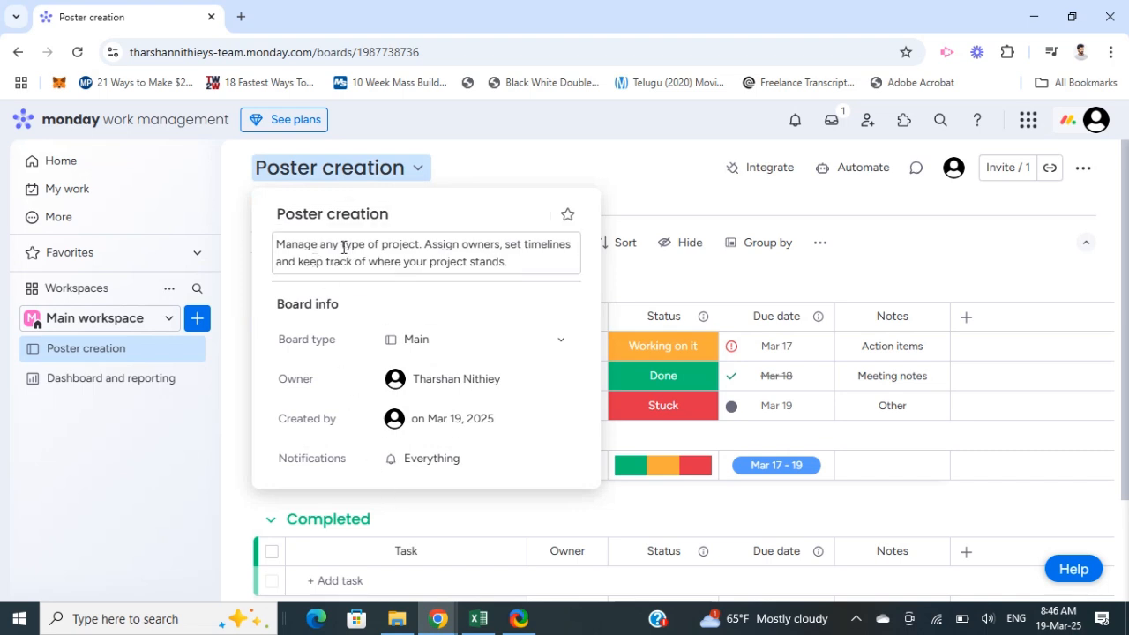
{"action": "left_click", "coordinate": [389, 255]}
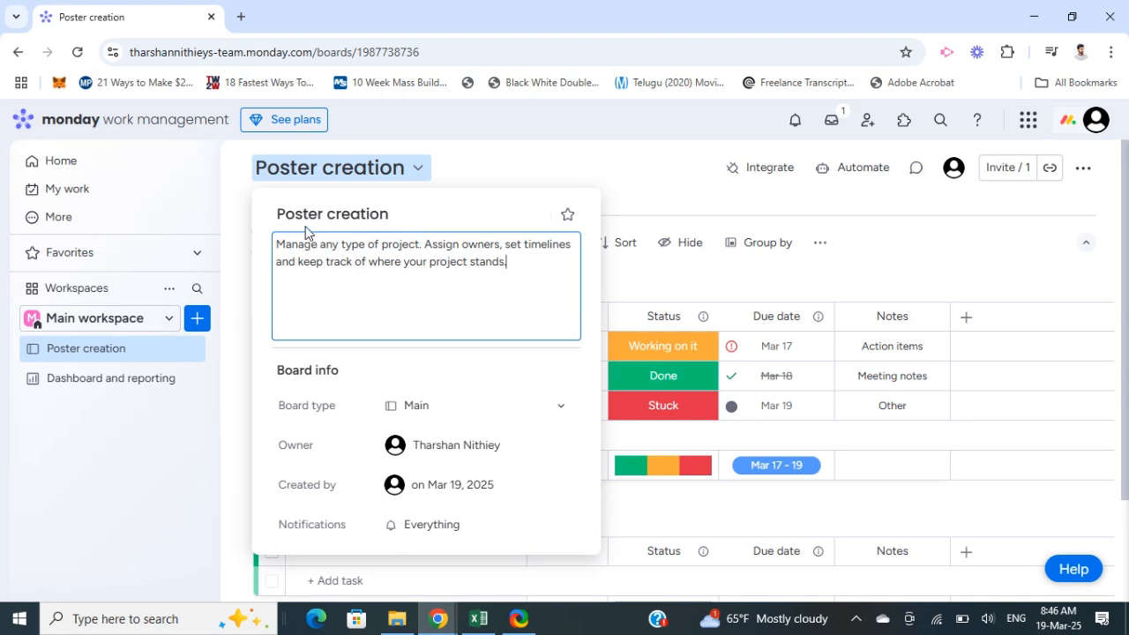
{"action": "left_click", "coordinate": [156, 427]}
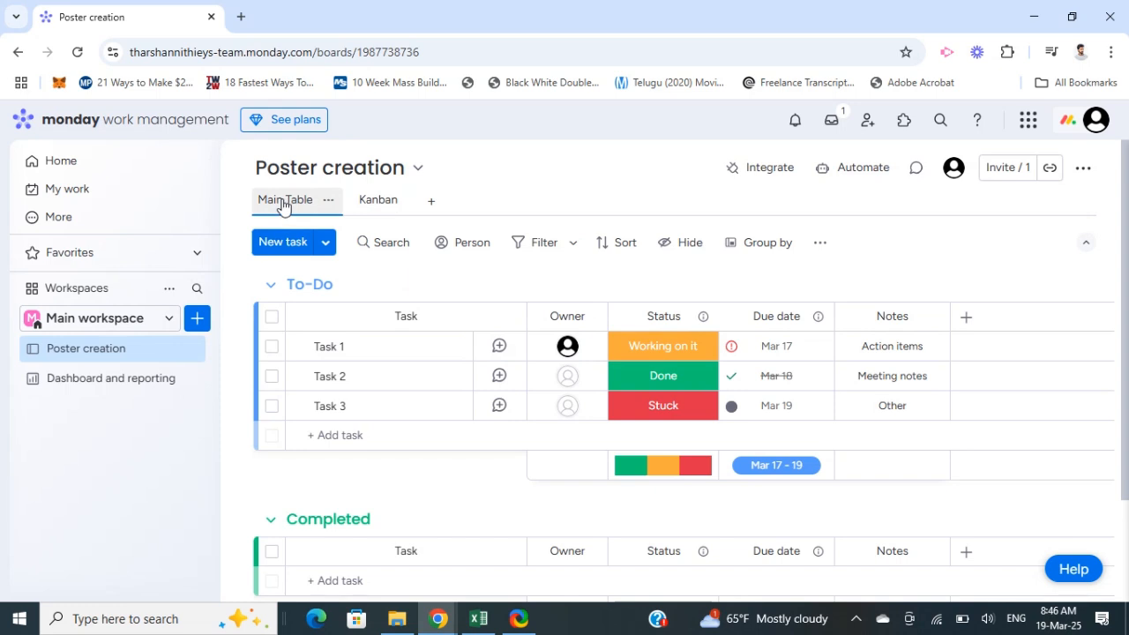
Switch the board to the Kanban view and check the Done column's options and Task 2's notes field.
{"action": "left_click", "coordinate": [365, 208]}
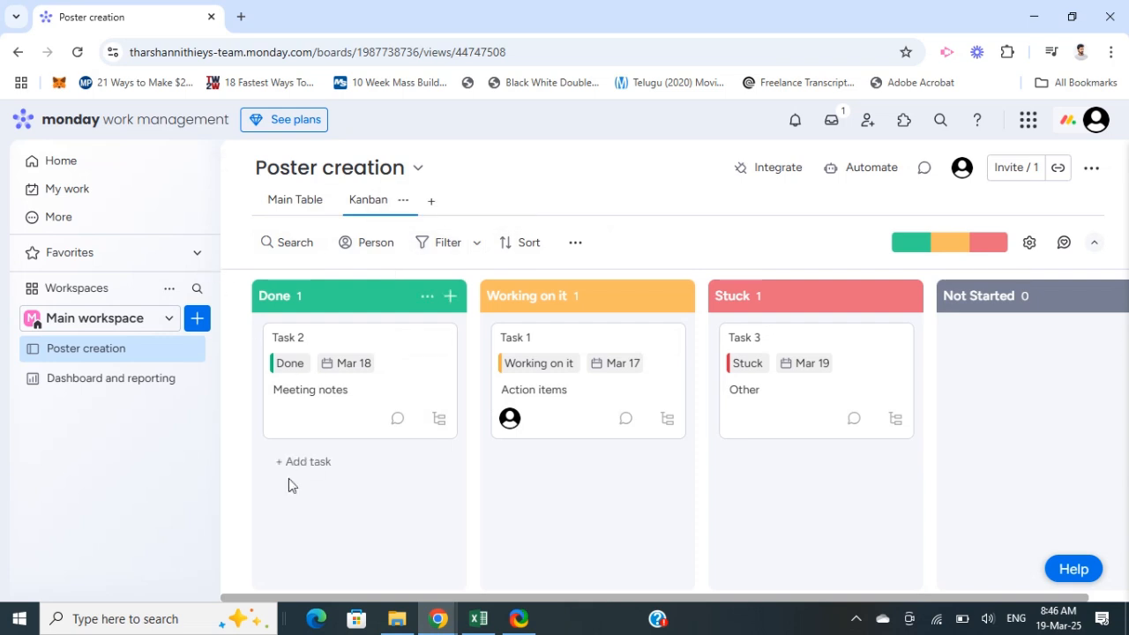
{"action": "left_click", "coordinate": [424, 299]}
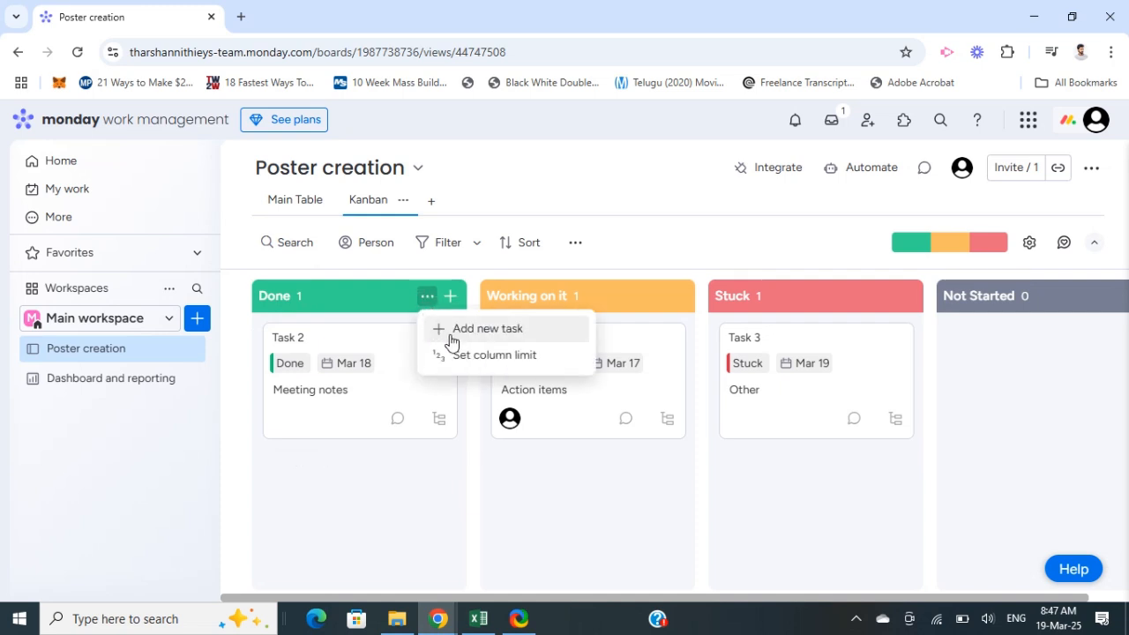
{"action": "left_click", "coordinate": [340, 394]}
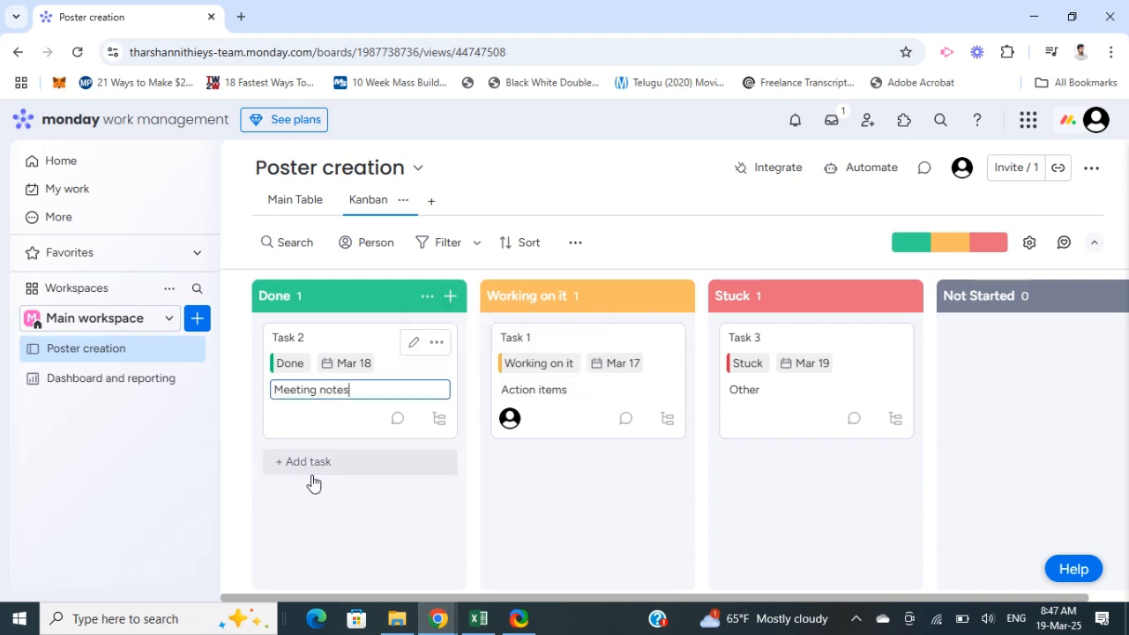
{"action": "left_click", "coordinate": [287, 518]}
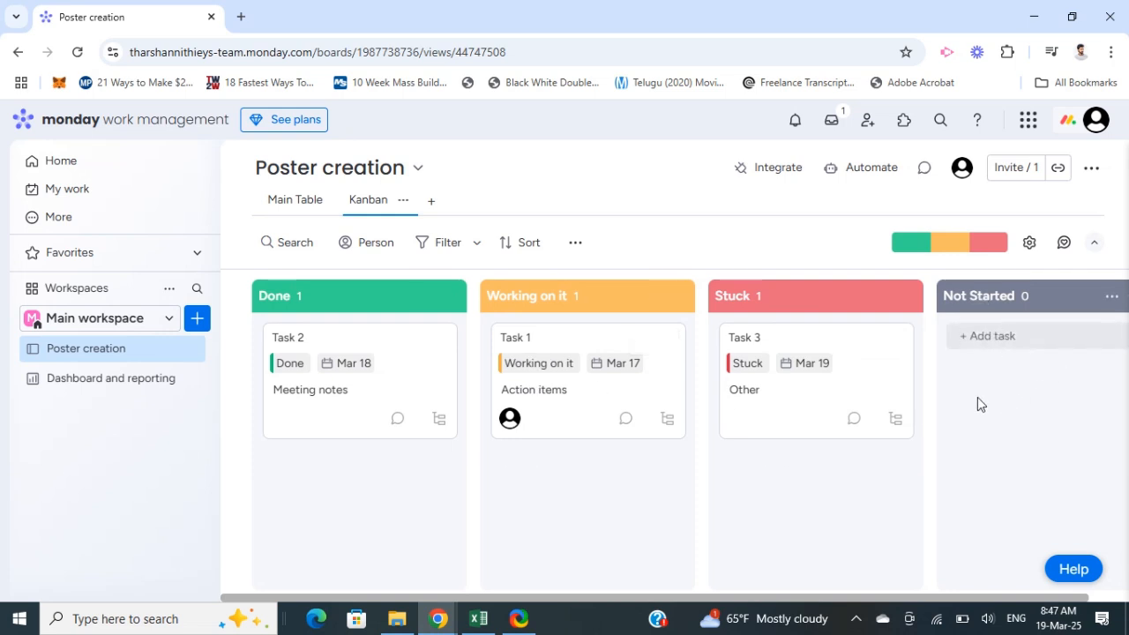
Add a task named "Hire designer" to the Not Started column.
{"action": "type", "text": "Hire designer"}
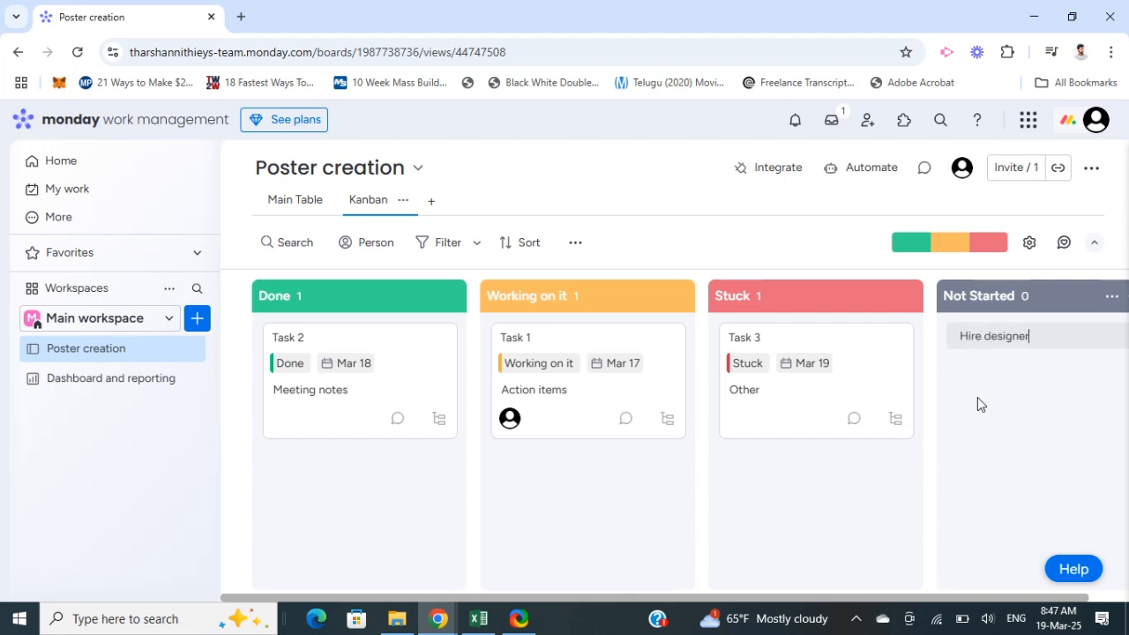
{"action": "key", "text": "Return"}
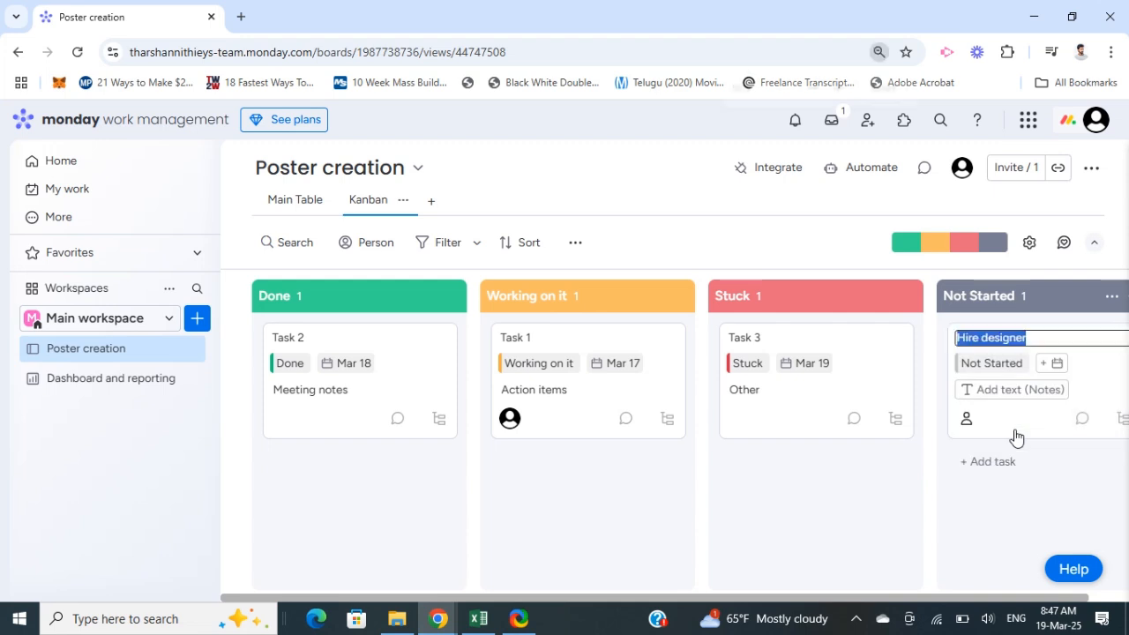
{"action": "key", "text": "ctrl+minus"}
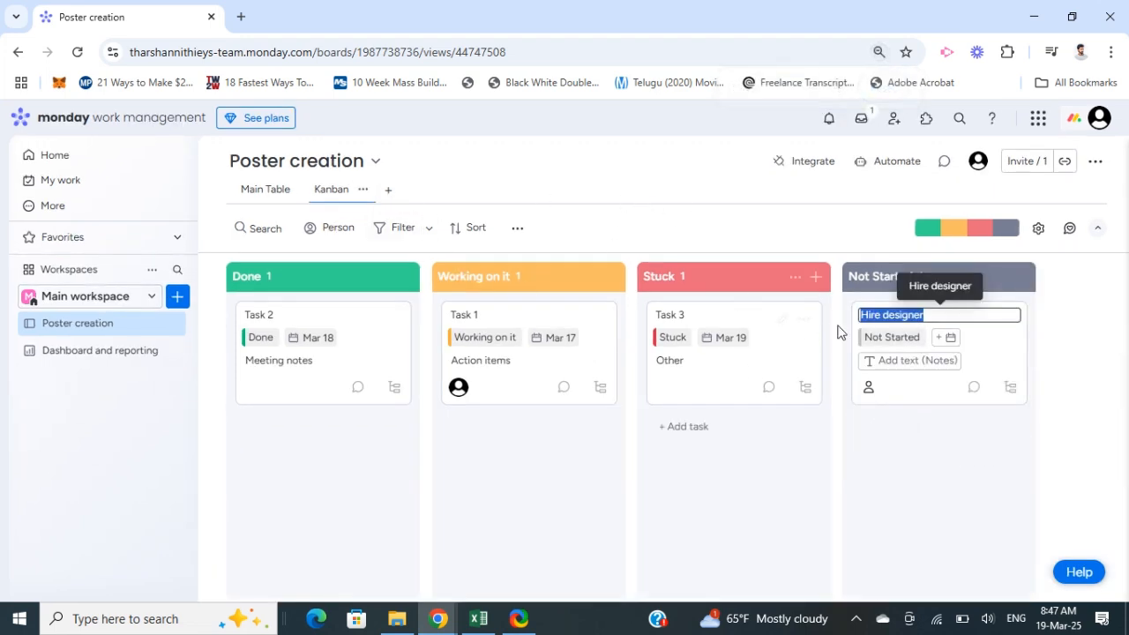
{"action": "left_click", "coordinate": [1086, 386]}
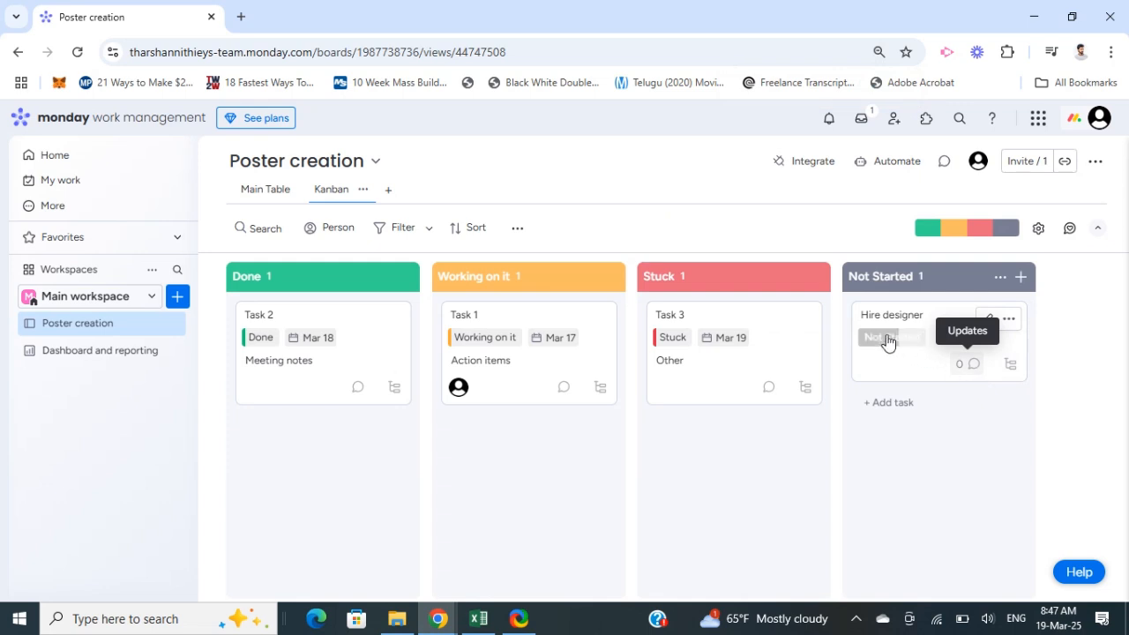
Look through the actions available for the Hire designer card and close them.
{"action": "left_click", "coordinate": [1009, 321]}
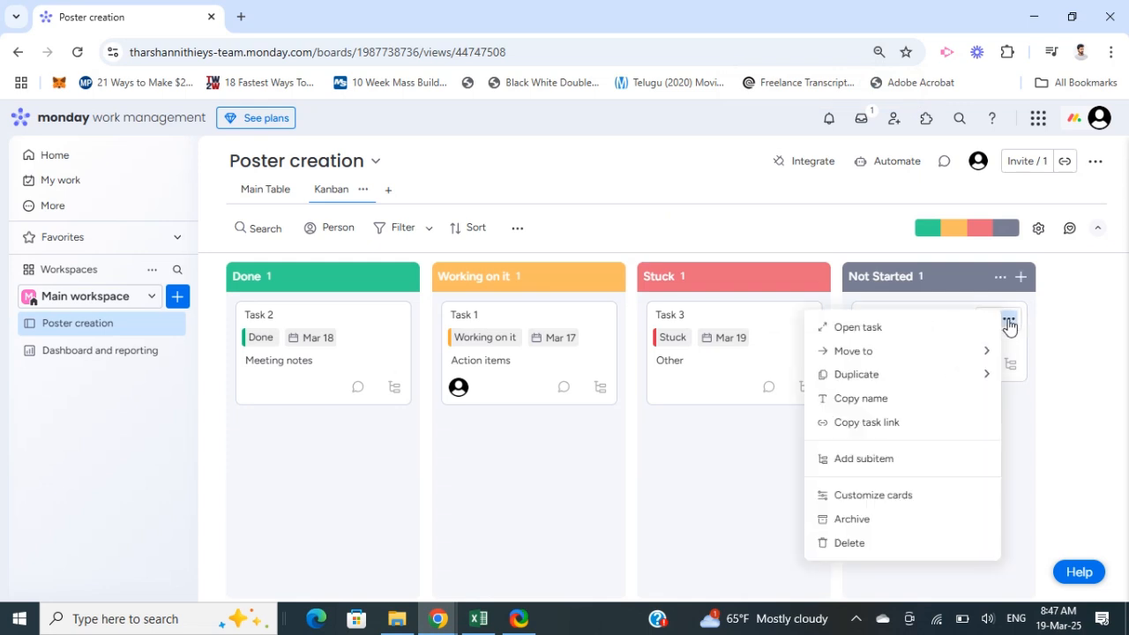
{"action": "mouse_move", "coordinate": [889, 360]}
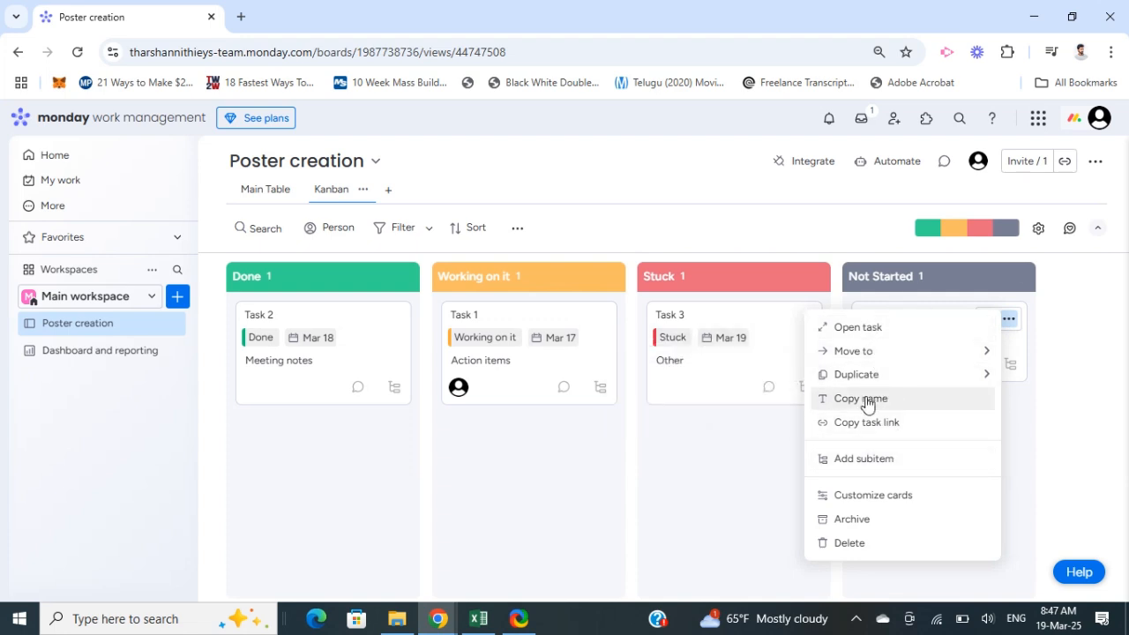
{"action": "left_click", "coordinate": [1067, 438]}
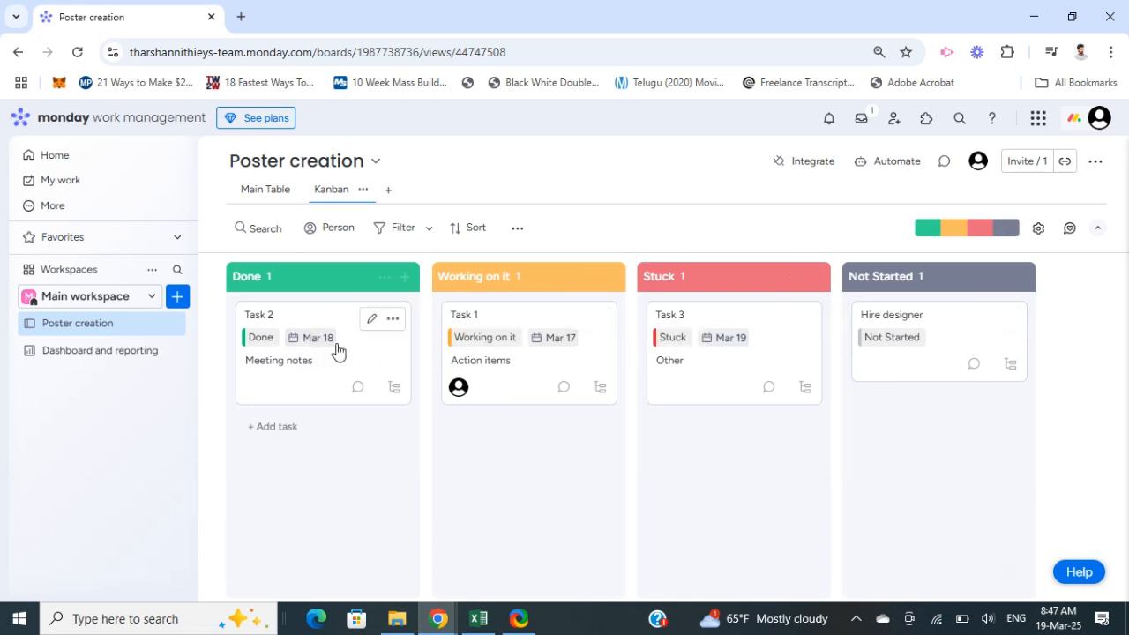
Examine Task 1's status labels, editable card fields and available card actions without changing them.
{"action": "left_click", "coordinate": [479, 344]}
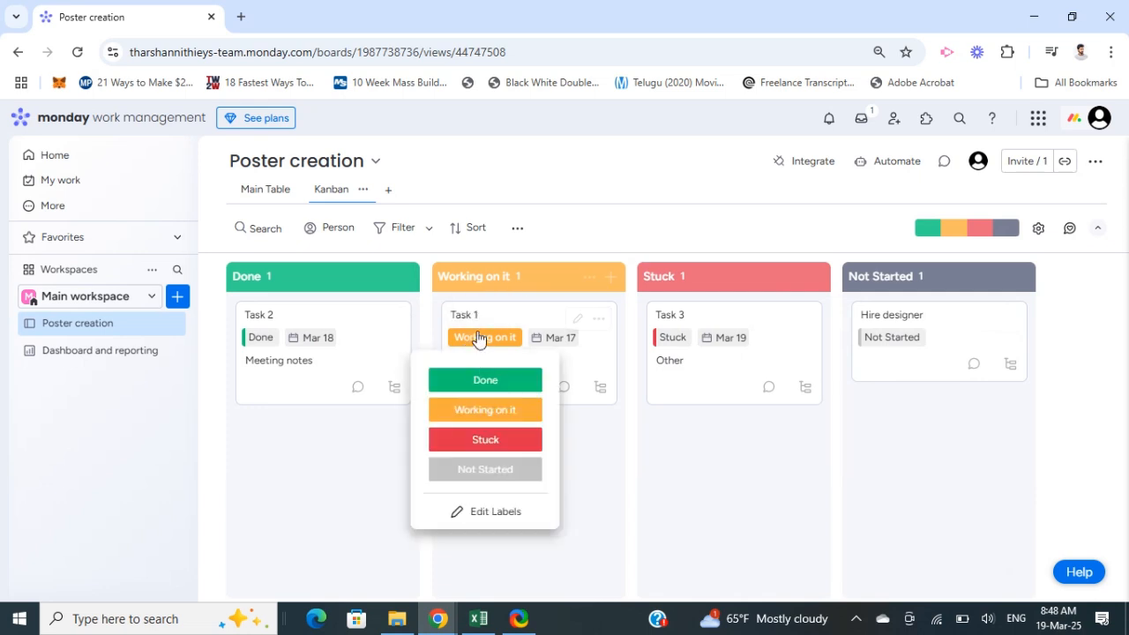
{"action": "left_click", "coordinate": [477, 319]}
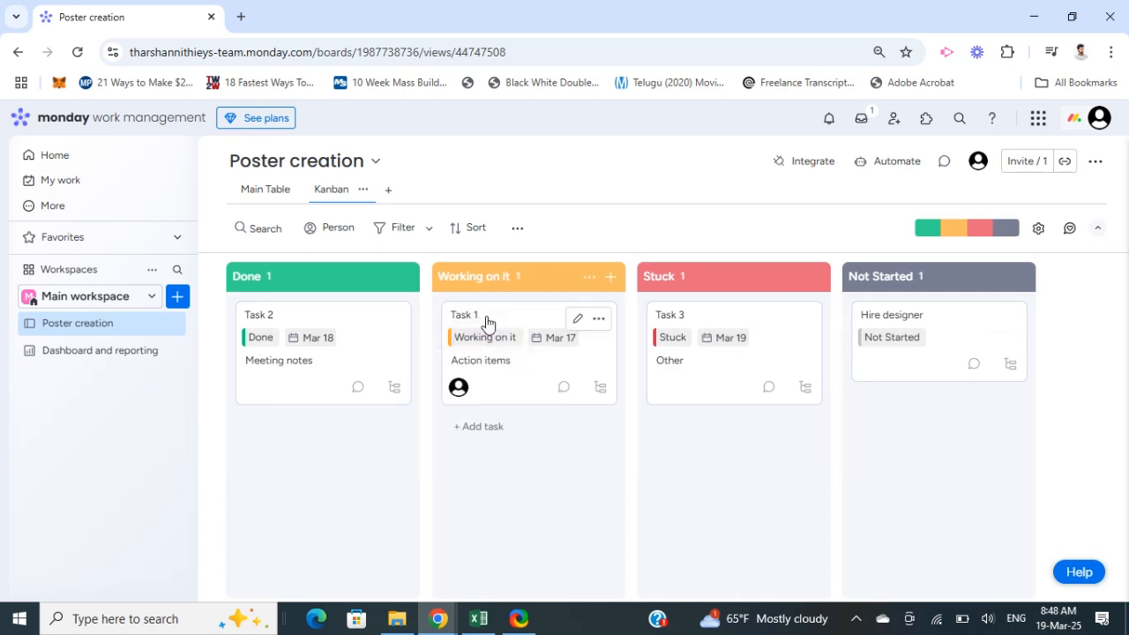
{"action": "left_click", "coordinate": [580, 322]}
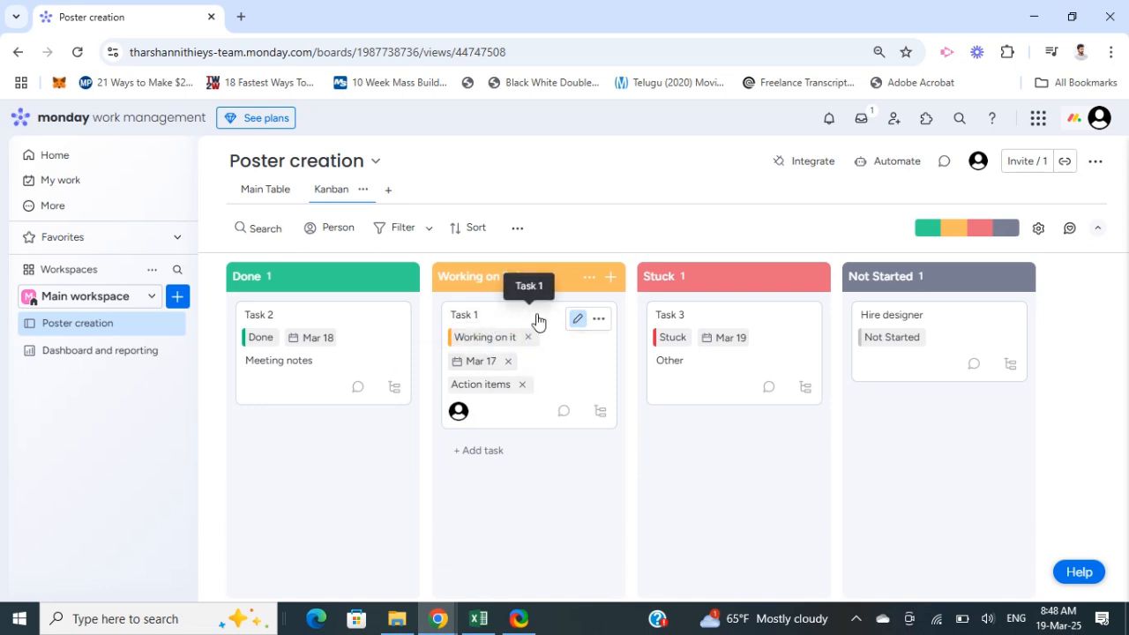
{"action": "left_click", "coordinate": [598, 320]}
{"action": "mouse_move", "coordinate": [623, 371]}
{"action": "left_click", "coordinate": [526, 490]}
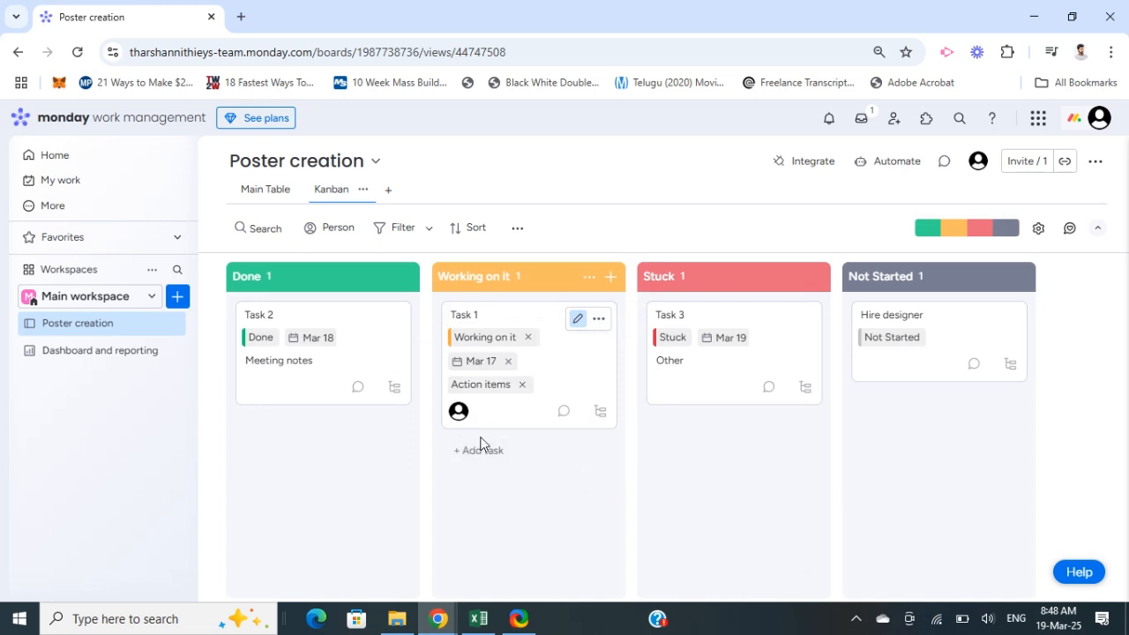
Rename Task 1 in the Working on it column as "Braining theme" and view its due date calendar.
{"action": "left_click", "coordinate": [458, 317]}
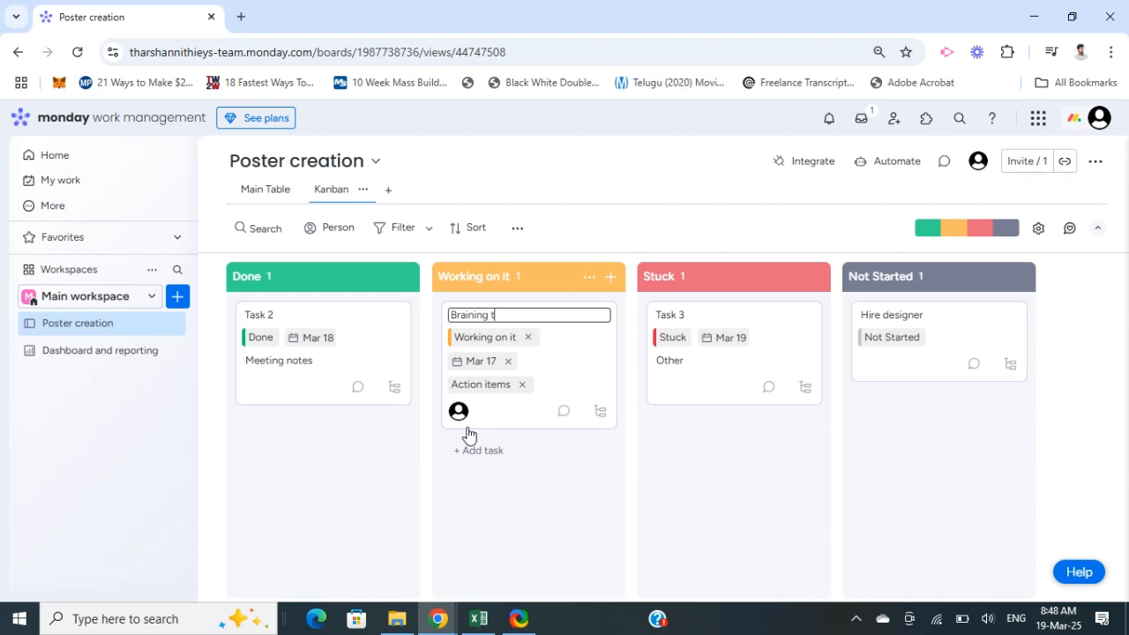
{"action": "left_click", "coordinate": [533, 492]}
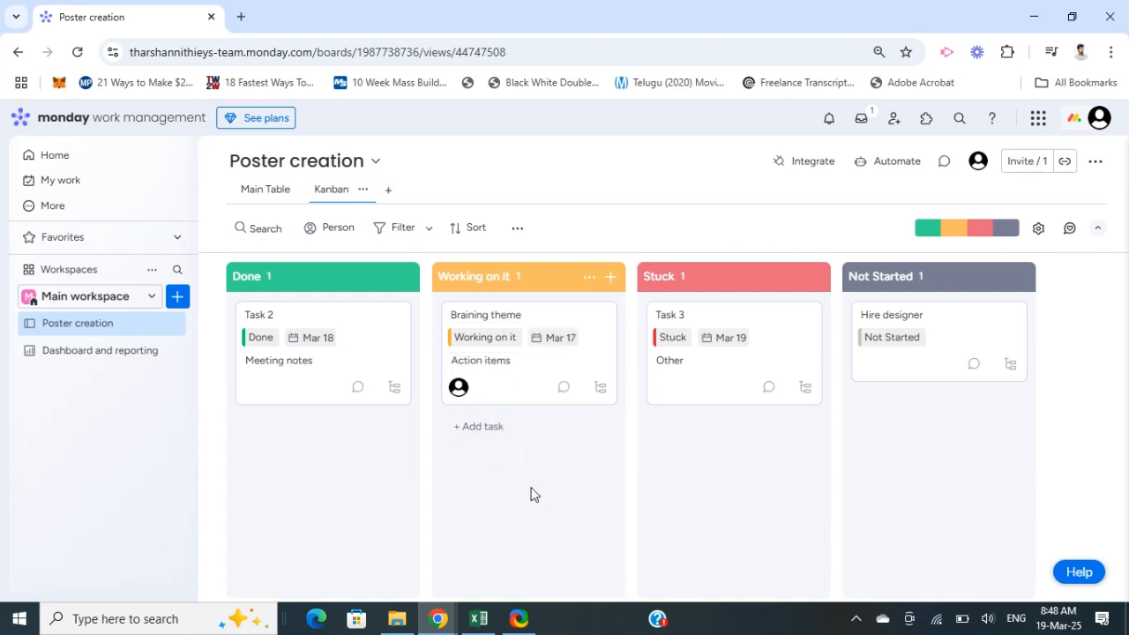
{"action": "left_click", "coordinate": [554, 342]}
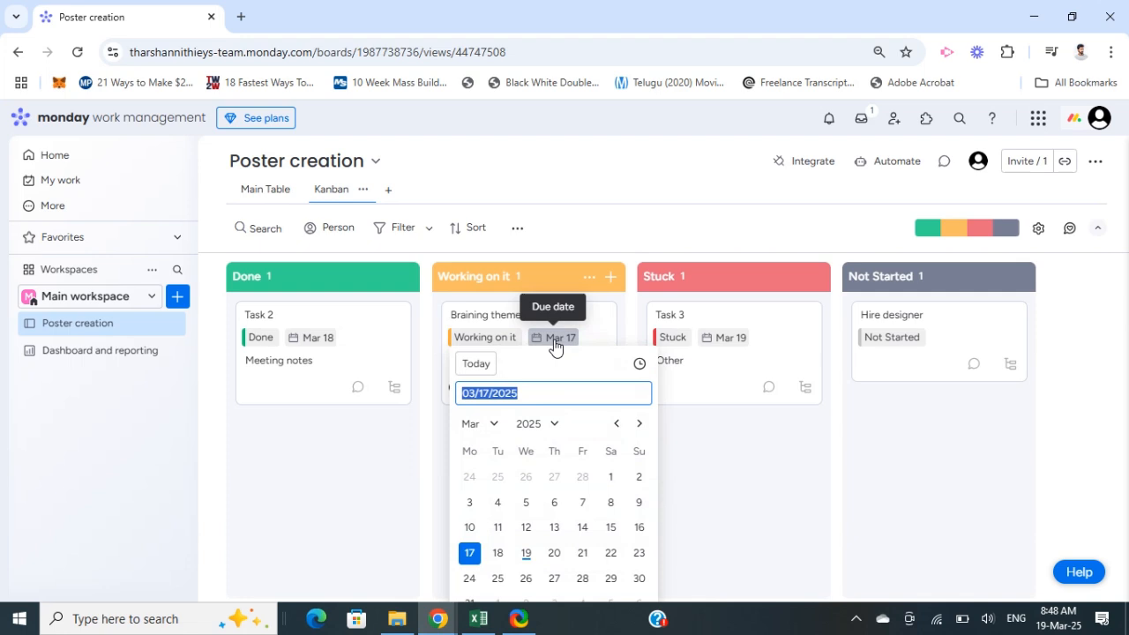
{"action": "left_click", "coordinate": [431, 464]}
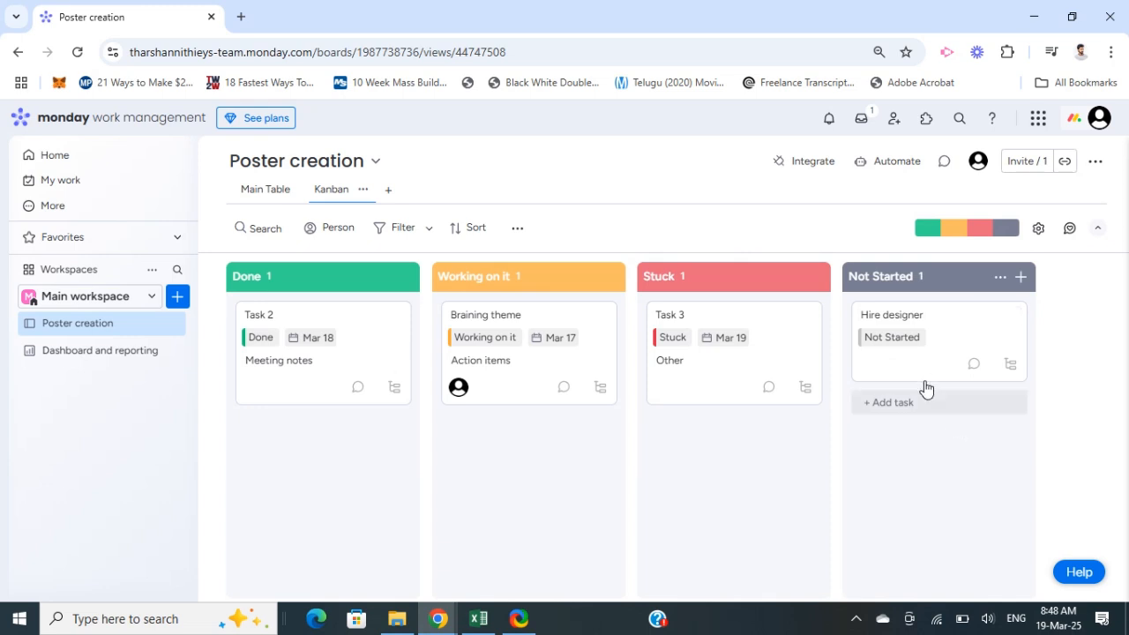
Move the Hire designer card from Not Started to the Done column.
{"action": "left_click_drag", "start_coordinate": [923, 358], "coordinate": [305, 464]}
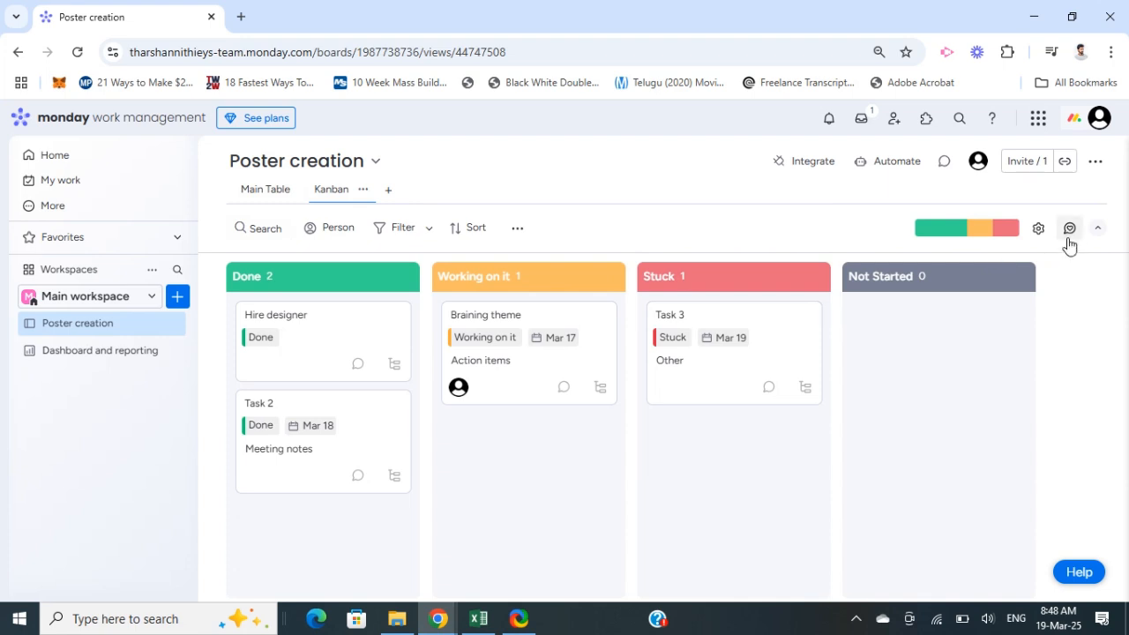
Browse the Gmail integration templates for the board and close the Automation center.
{"action": "left_click", "coordinate": [812, 170]}
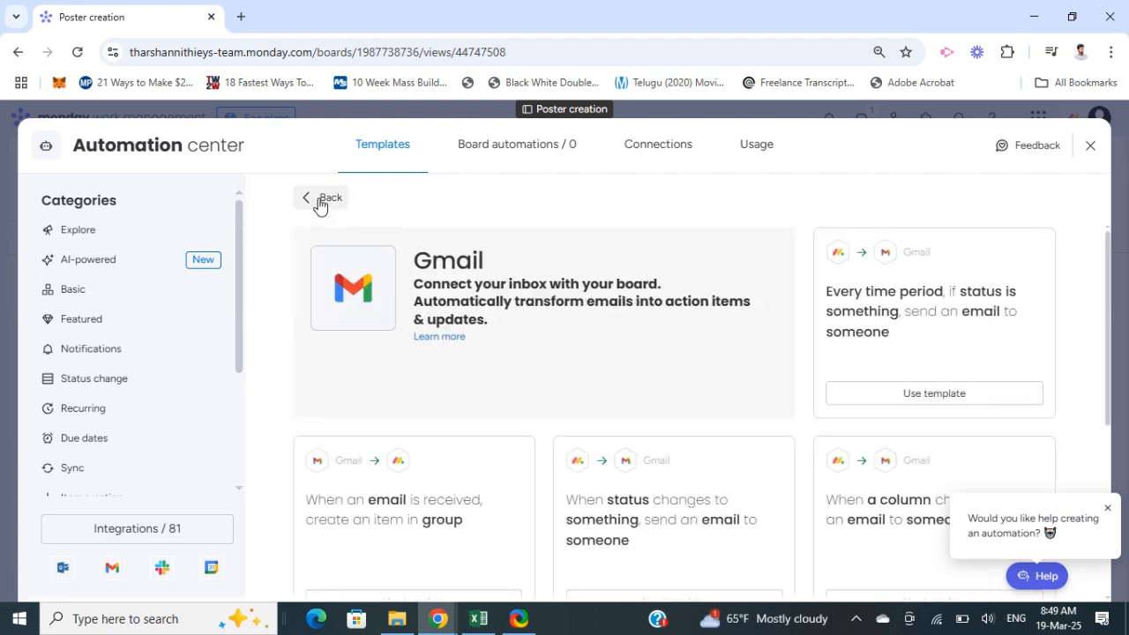
{"action": "scroll", "coordinate": [538, 401], "scroll_direction": "down", "scroll_amount": 4}
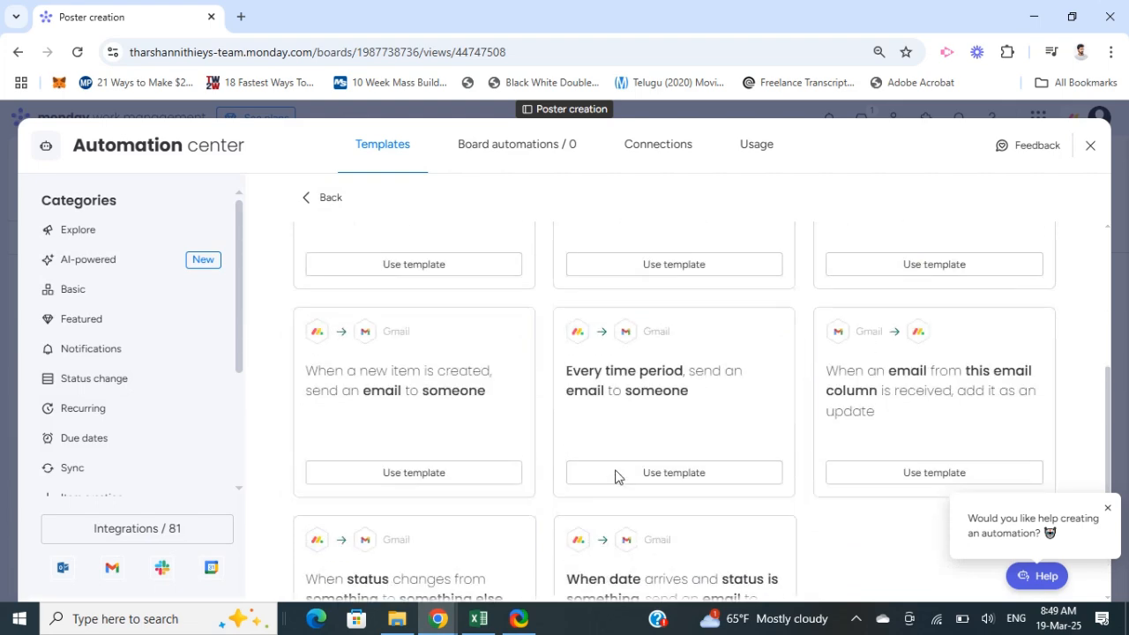
{"action": "scroll", "coordinate": [505, 378], "scroll_direction": "up", "scroll_amount": 3}
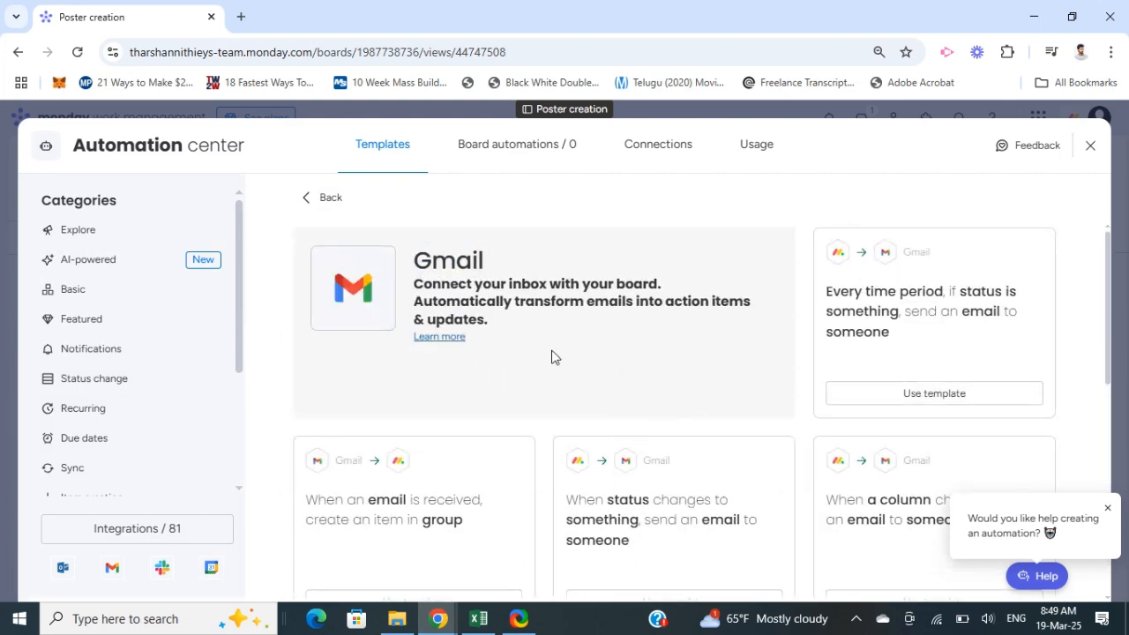
{"action": "scroll", "coordinate": [479, 345], "scroll_direction": "down", "scroll_amount": 5}
{"action": "scroll", "coordinate": [413, 475], "scroll_direction": "down", "scroll_amount": 1}
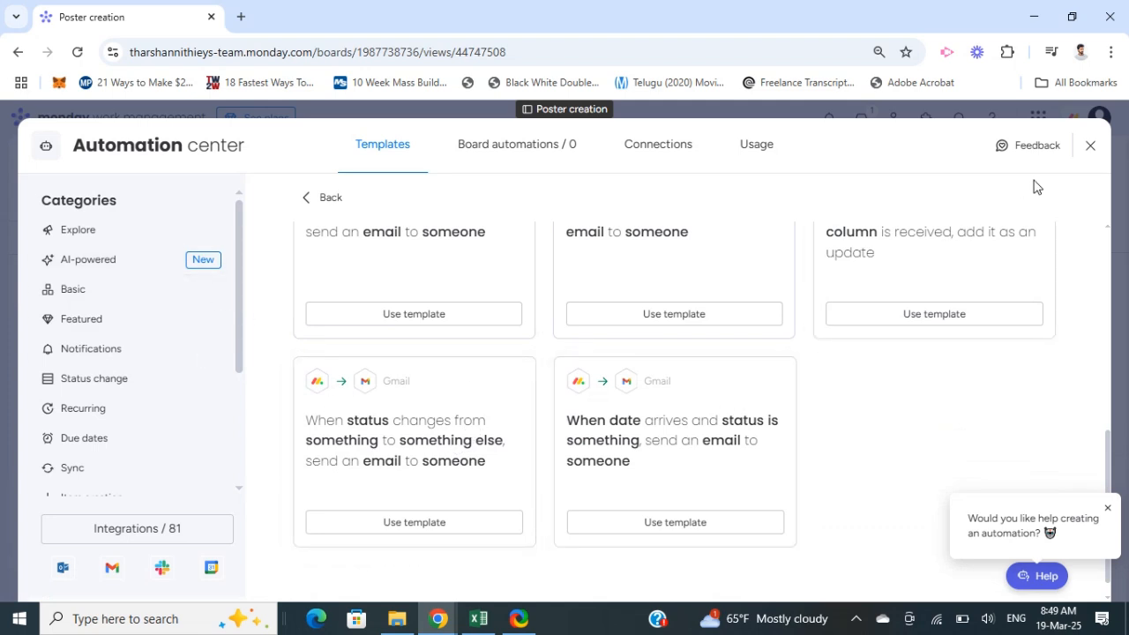
{"action": "key", "text": "Escape"}
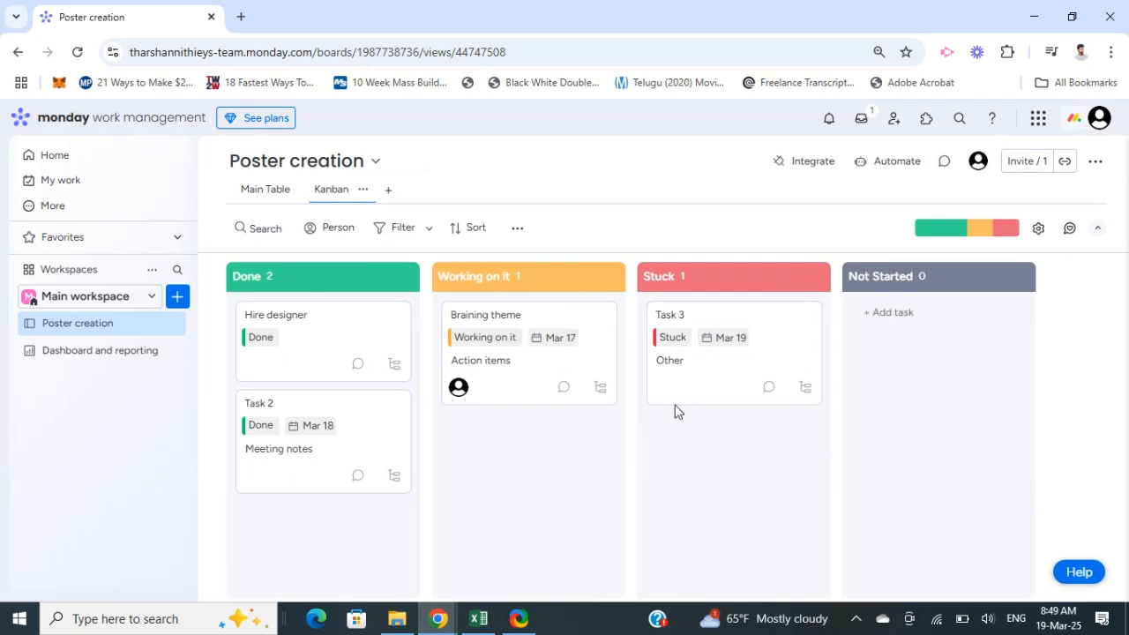
Draft a custom automation that notifies your own account when status changes to something, and try to create it.
{"action": "left_click", "coordinate": [898, 169]}
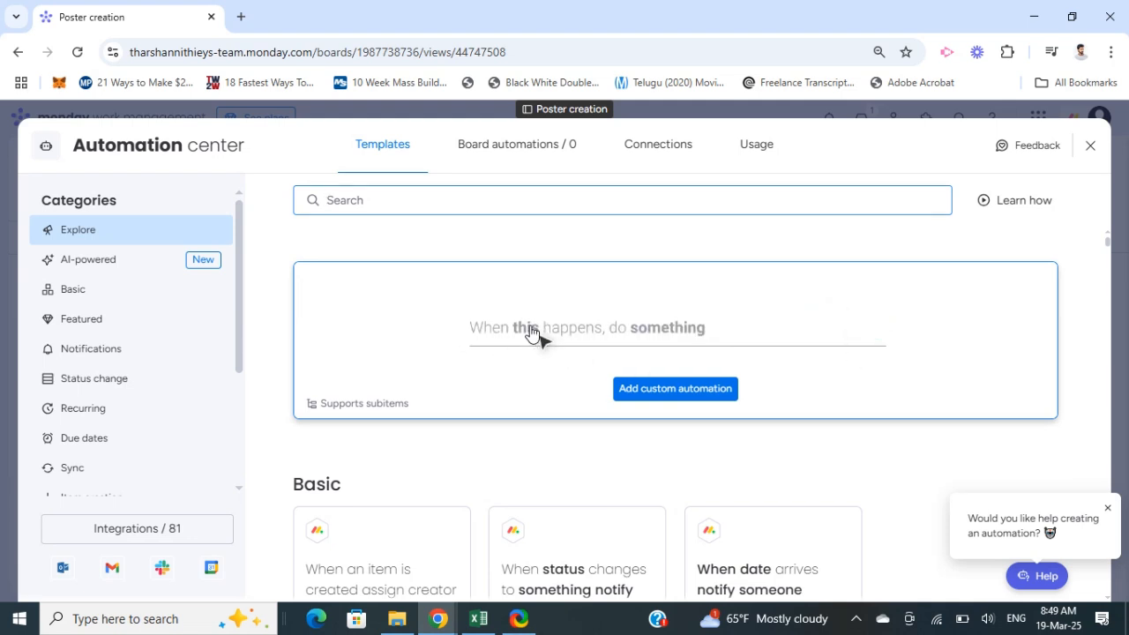
{"action": "left_click", "coordinate": [534, 334]}
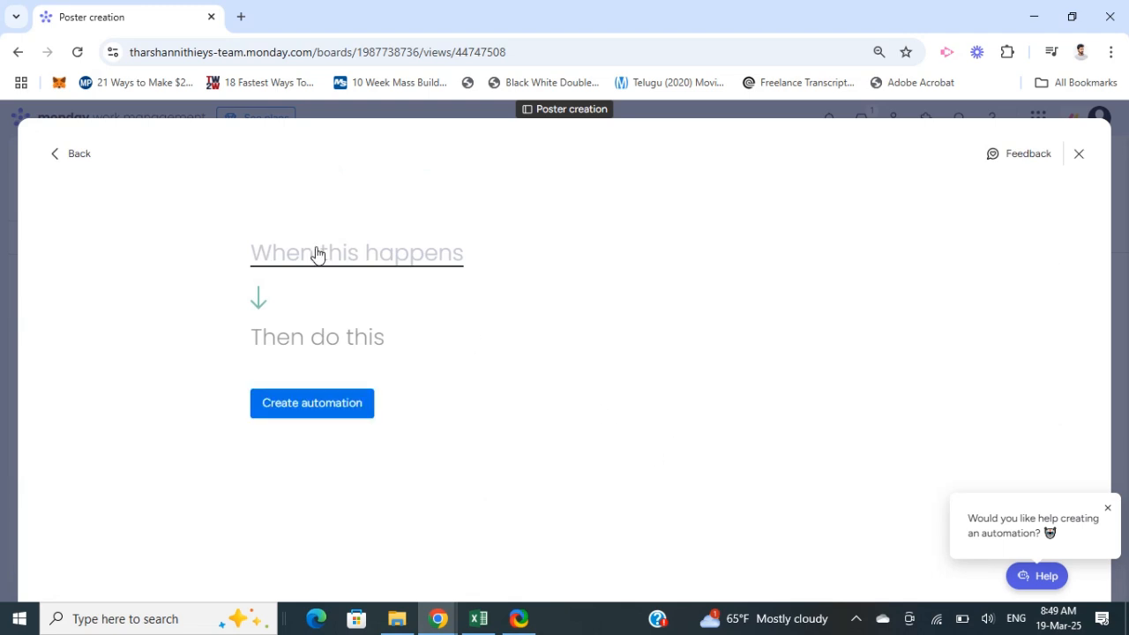
{"action": "left_click", "coordinate": [318, 254]}
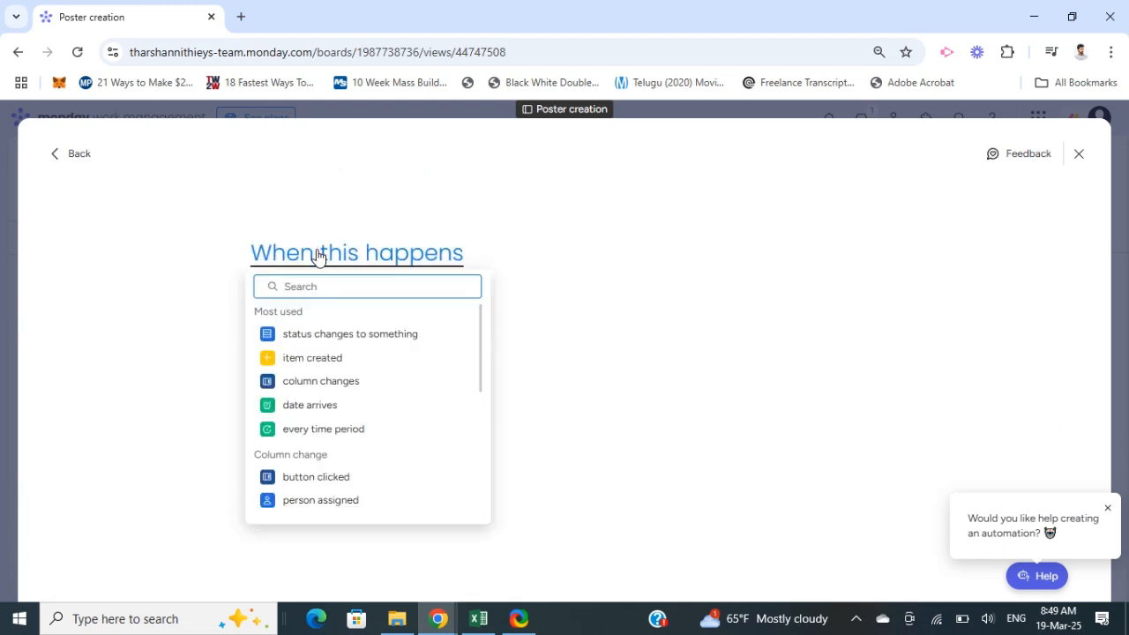
{"action": "left_click", "coordinate": [365, 332]}
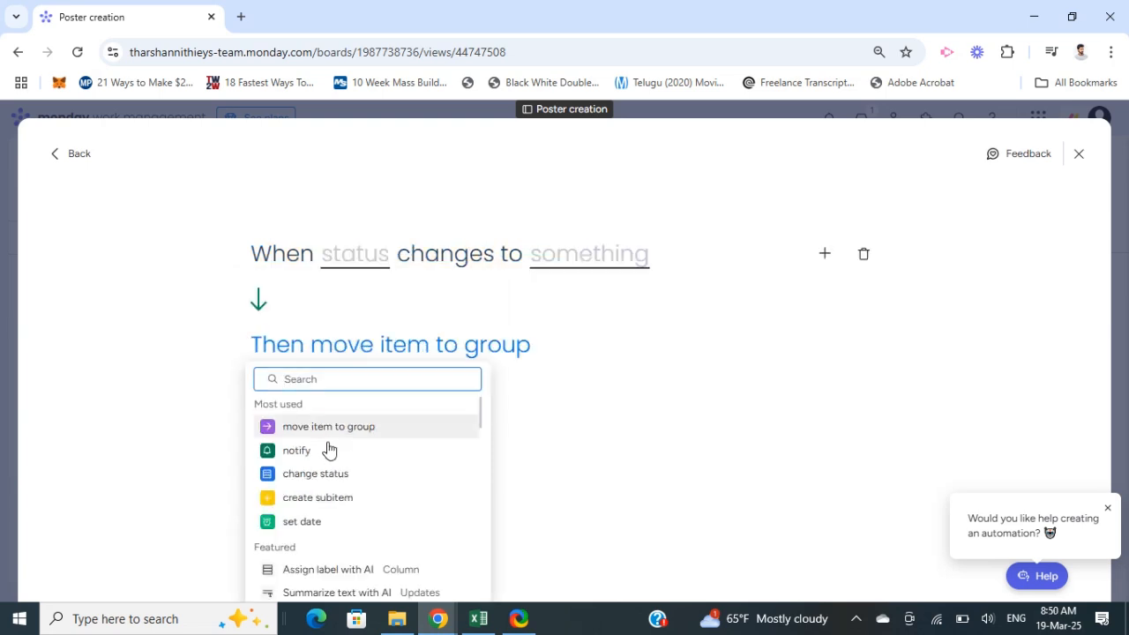
{"action": "left_click", "coordinate": [297, 450]}
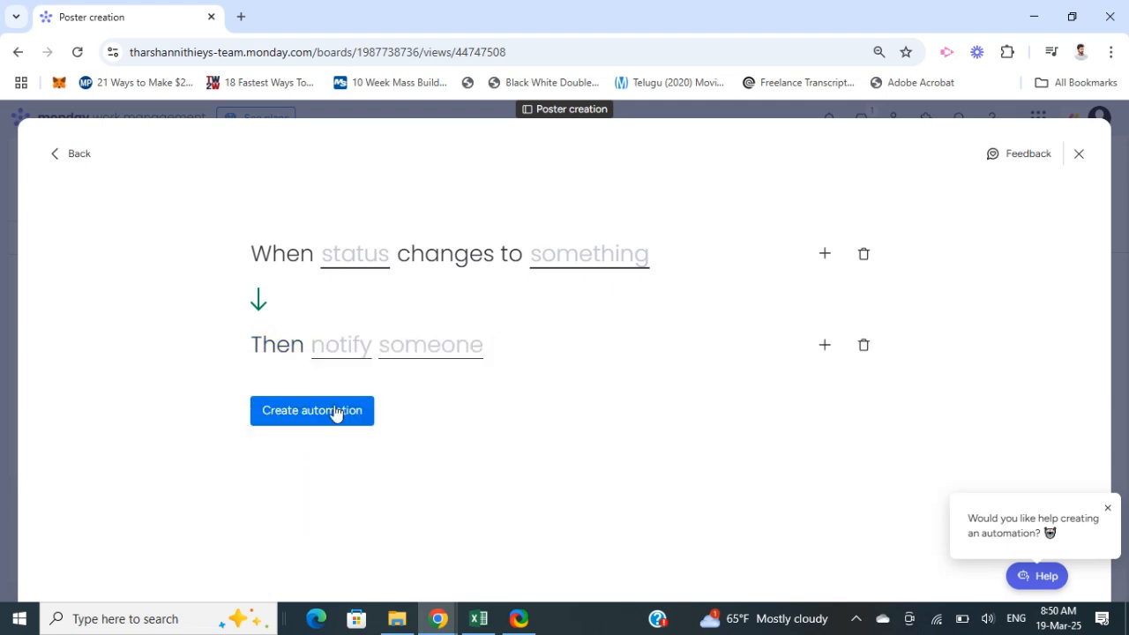
{"action": "left_click", "coordinate": [446, 353]}
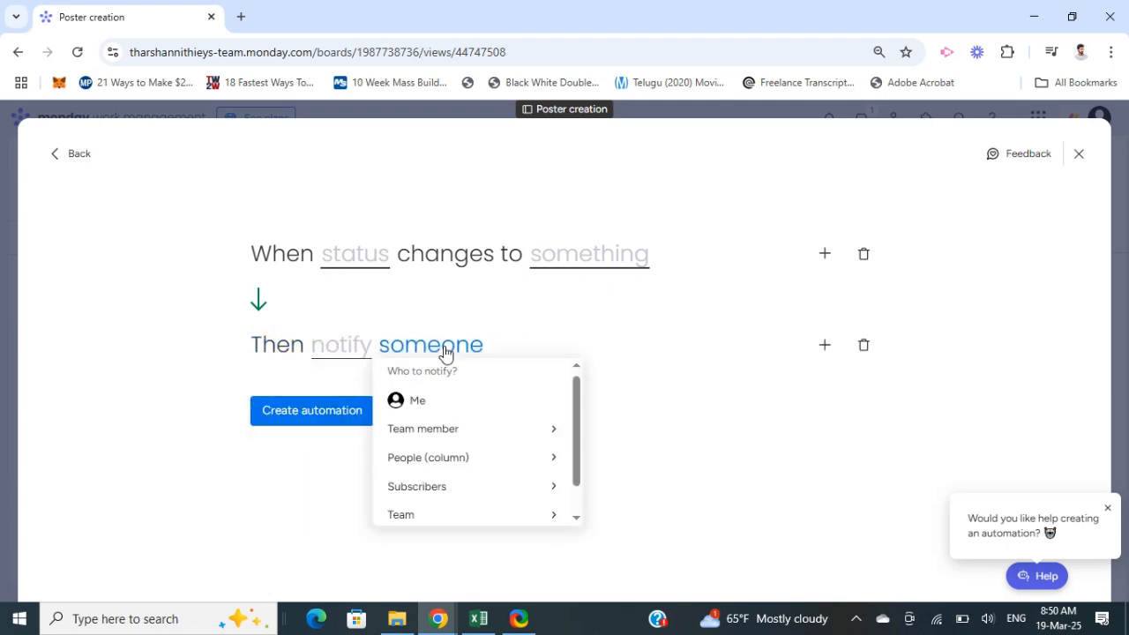
{"action": "left_click", "coordinate": [439, 406]}
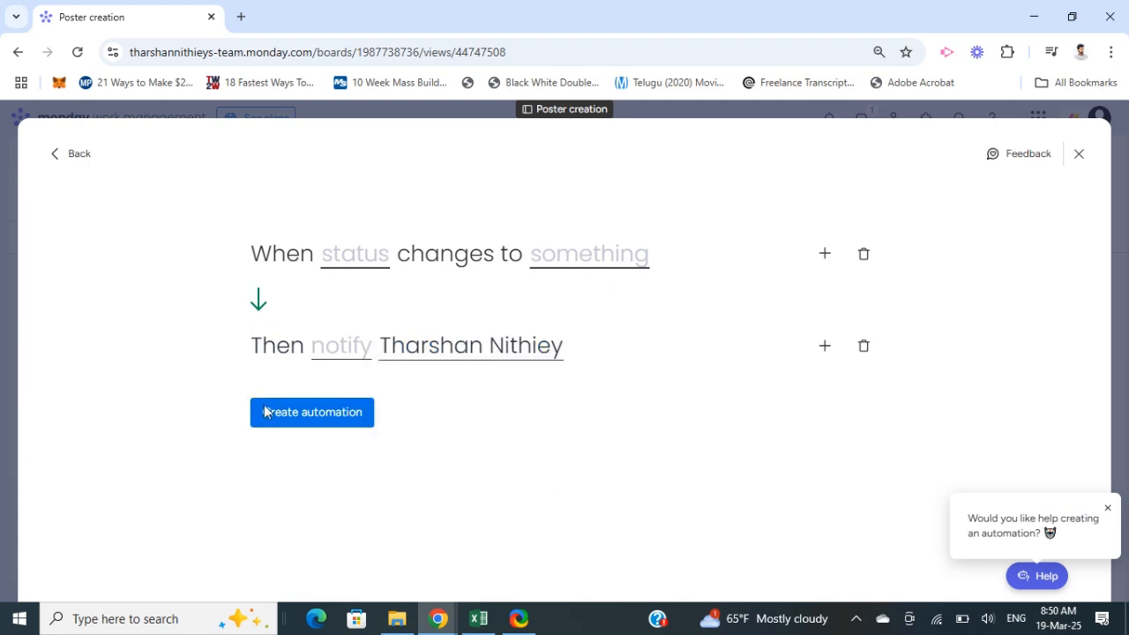
{"action": "left_click", "coordinate": [322, 422]}
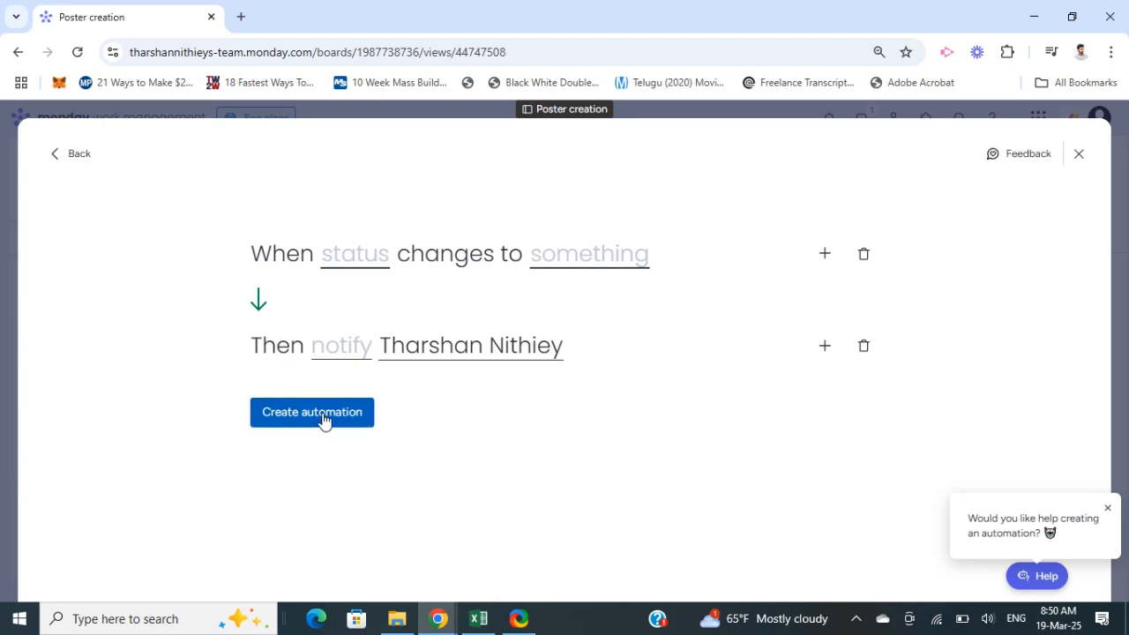
Add a new status column as the automation's trigger column, and close the automation builder without picking a target status.
{"action": "left_click", "coordinate": [349, 262]}
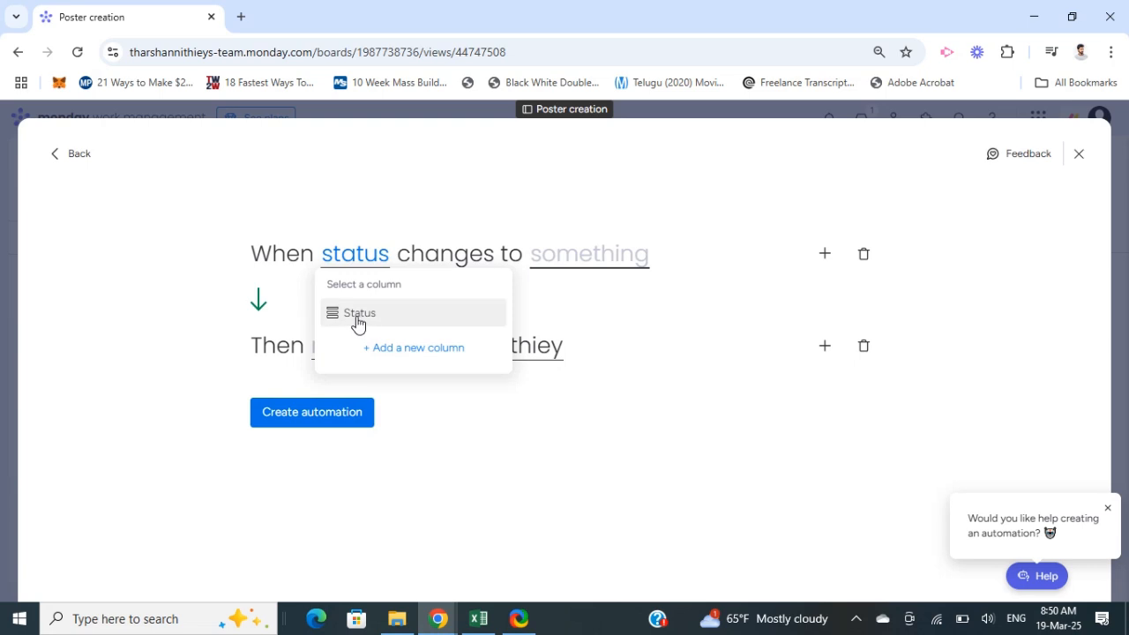
{"action": "left_click", "coordinate": [385, 350]}
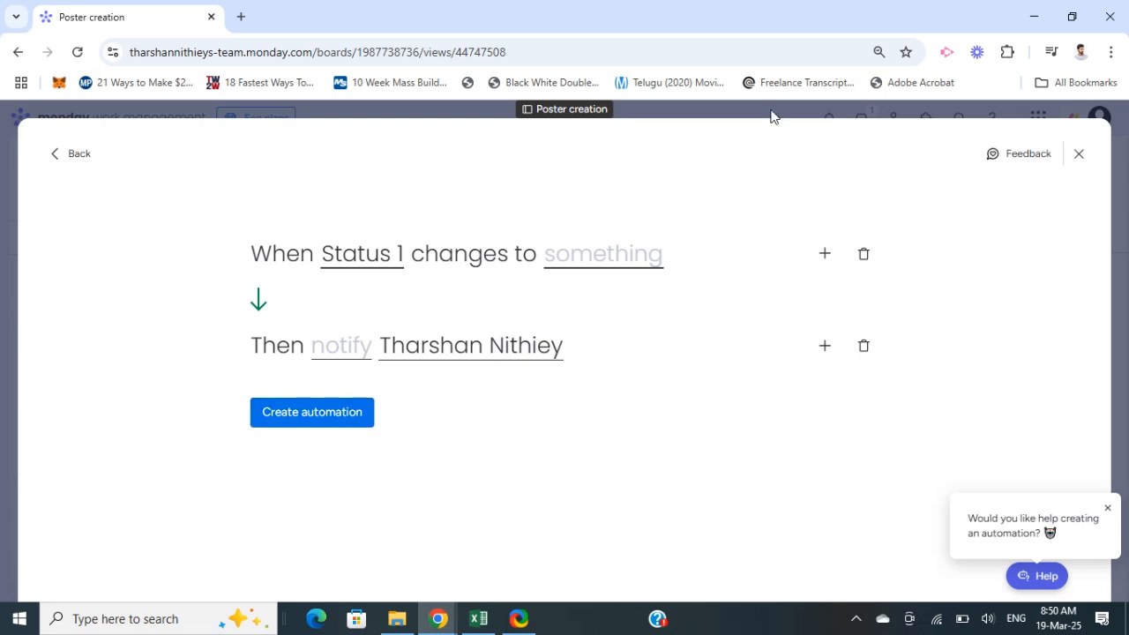
{"action": "left_click", "coordinate": [1079, 156]}
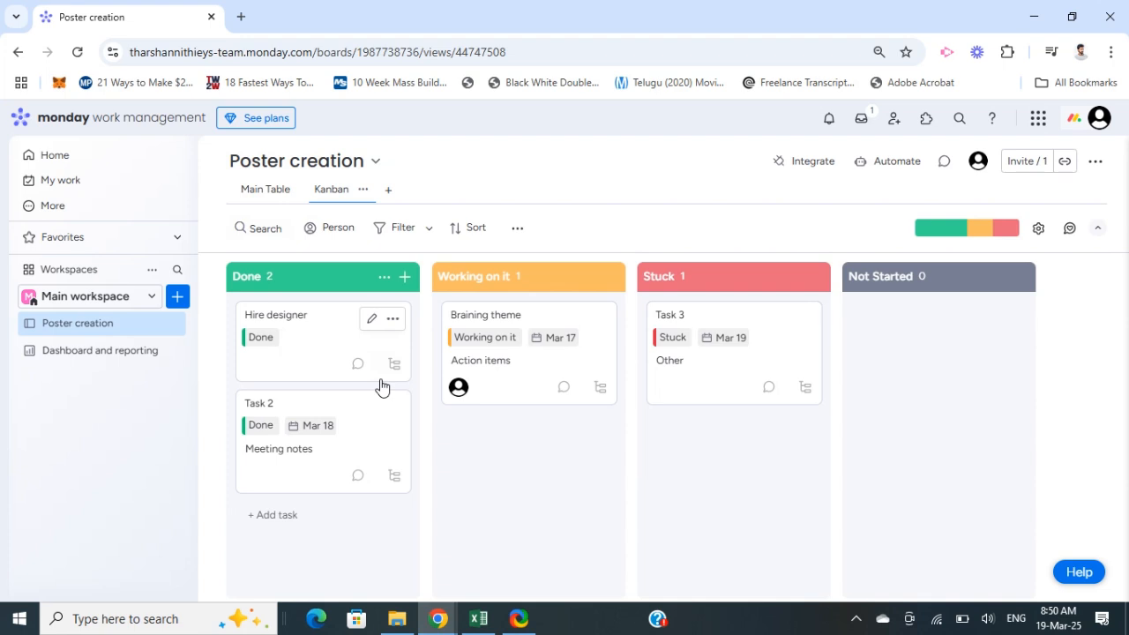
View the Poster creation board's invitation options and close them without inviting anyone.
{"action": "left_click", "coordinate": [1023, 161]}
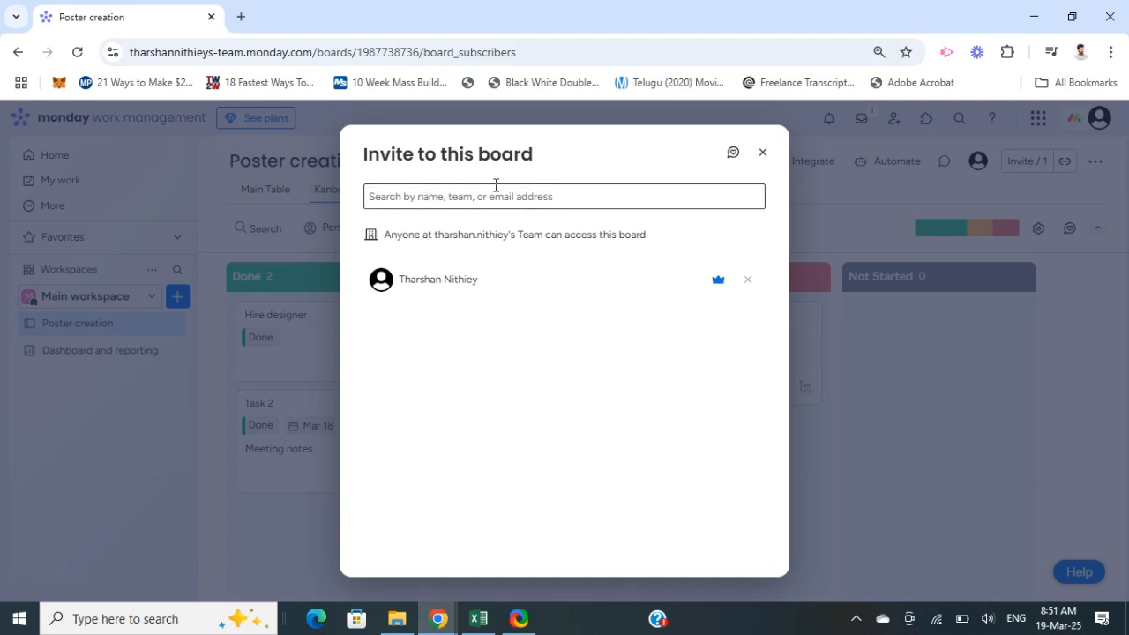
{"action": "left_click", "coordinate": [763, 152]}
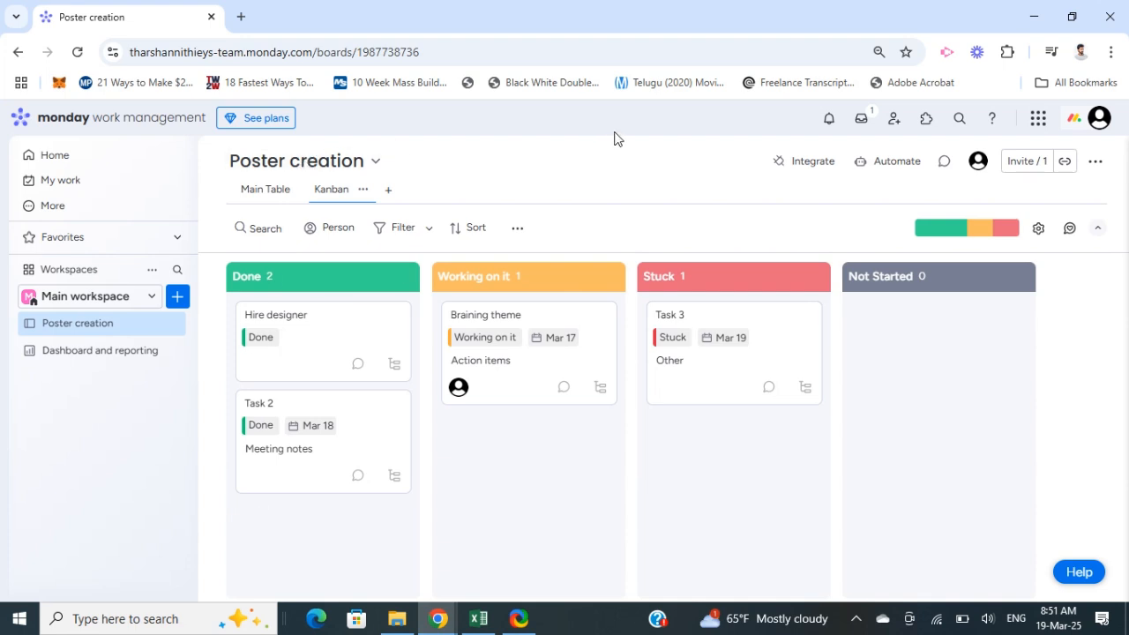
{"action": "left_click", "coordinate": [519, 619]}
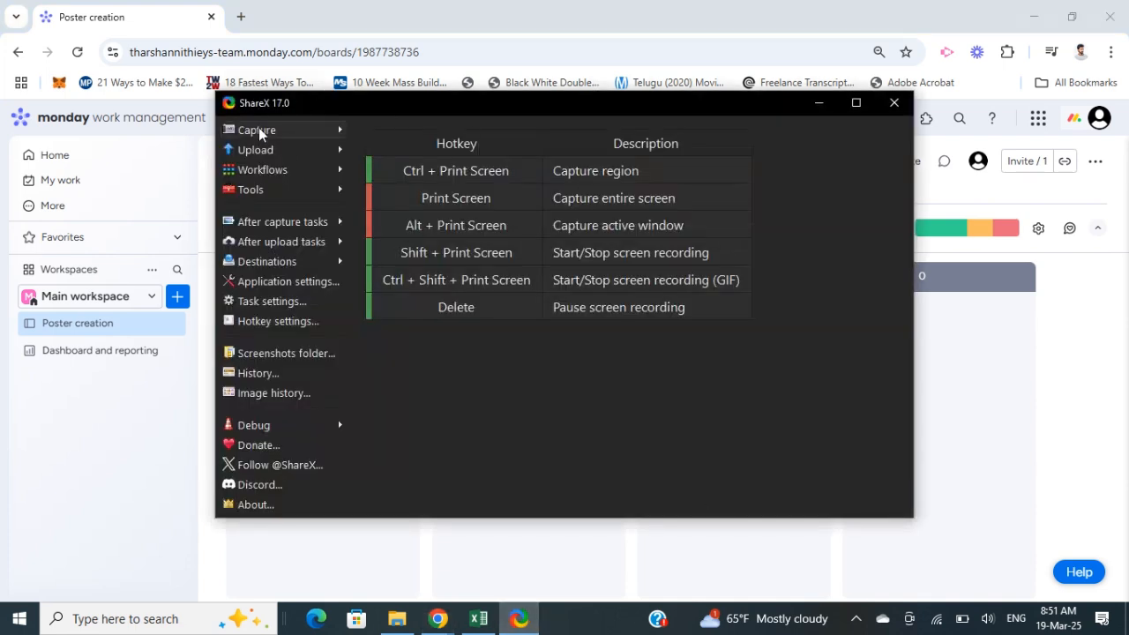